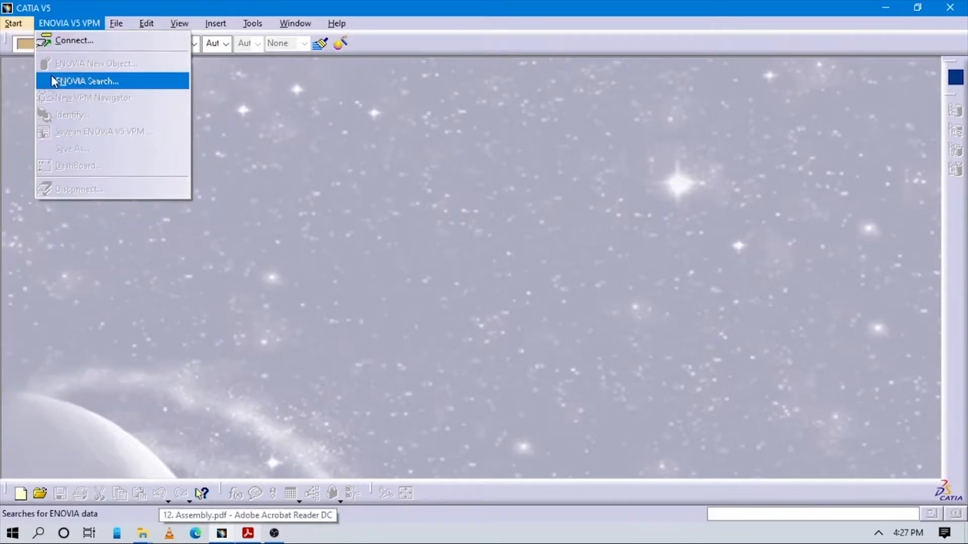
mouse_move(57, 114)
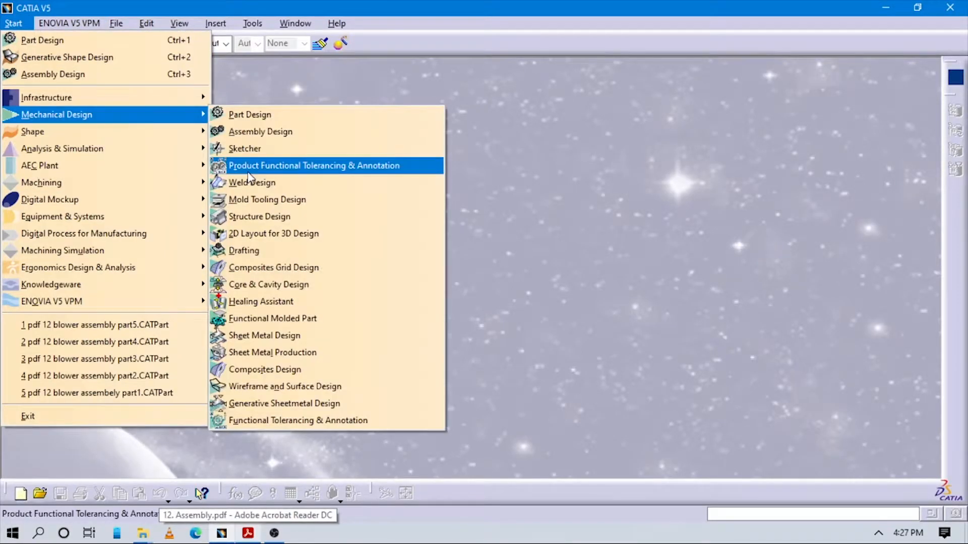
left_click(250, 114)
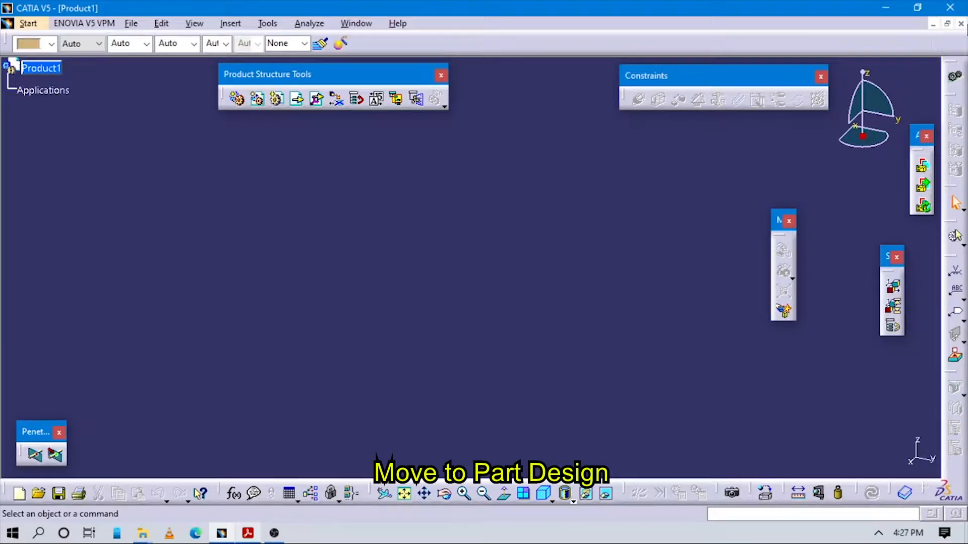
left_click(961, 24)
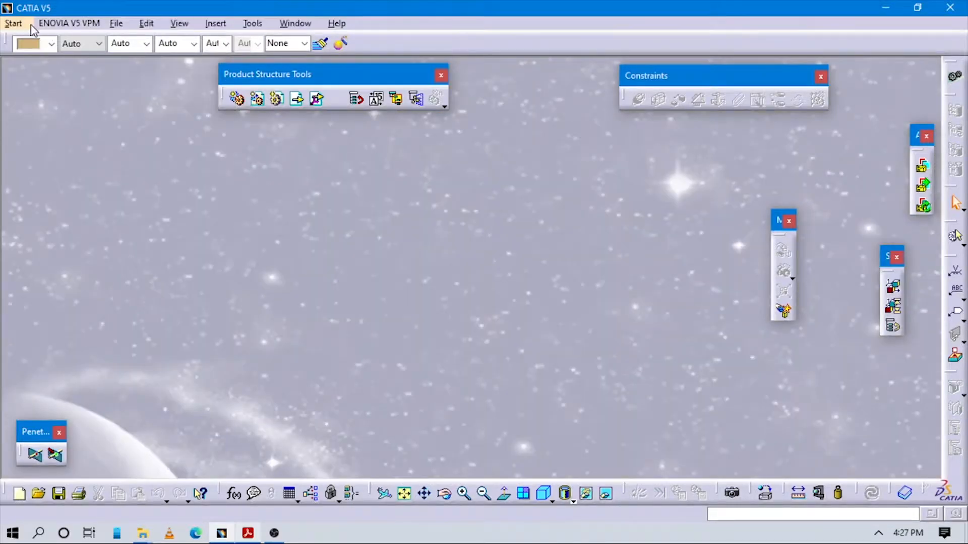
Step: Create a new part named Part1 in Part Design, with a geometrical set and hybrid design disabled
left_click(22, 25)
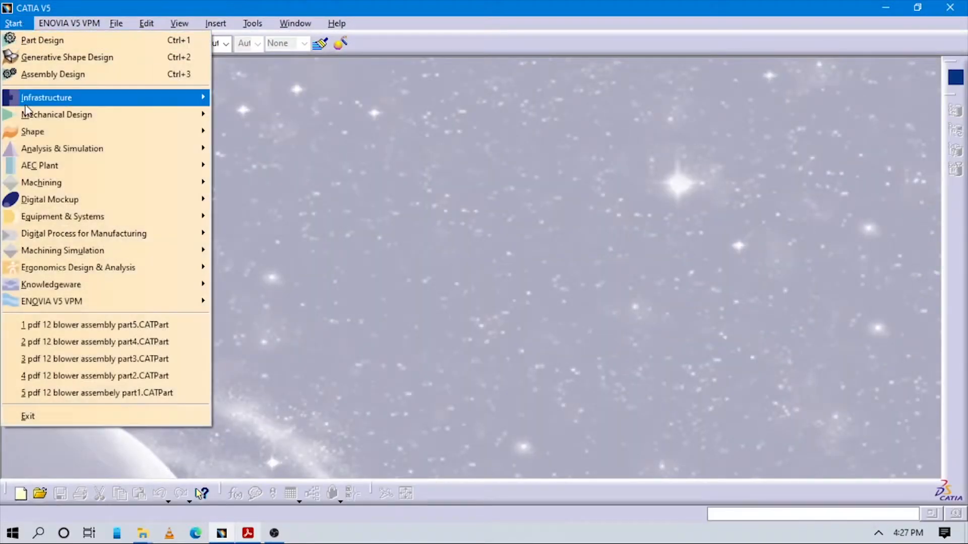
mouse_move(40, 117)
left_click(228, 113)
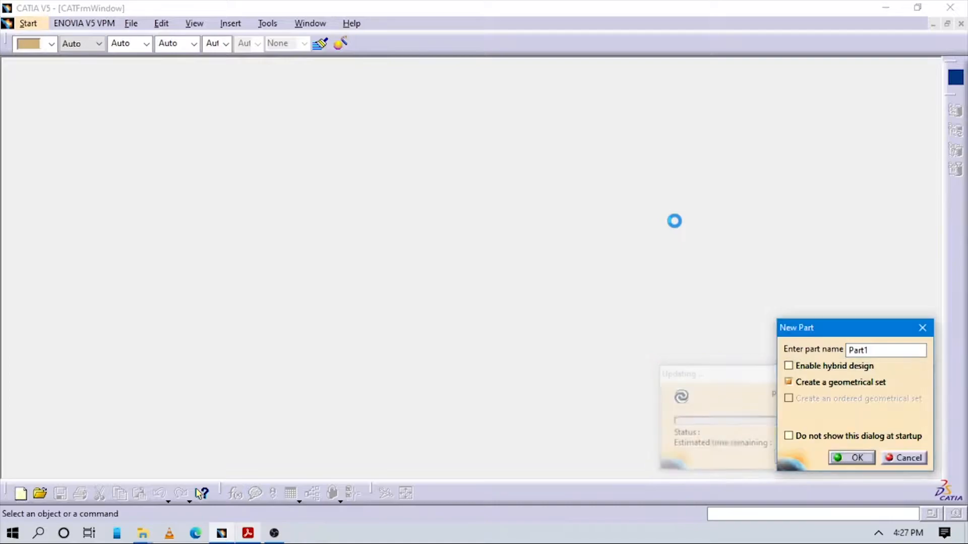
key("Return")
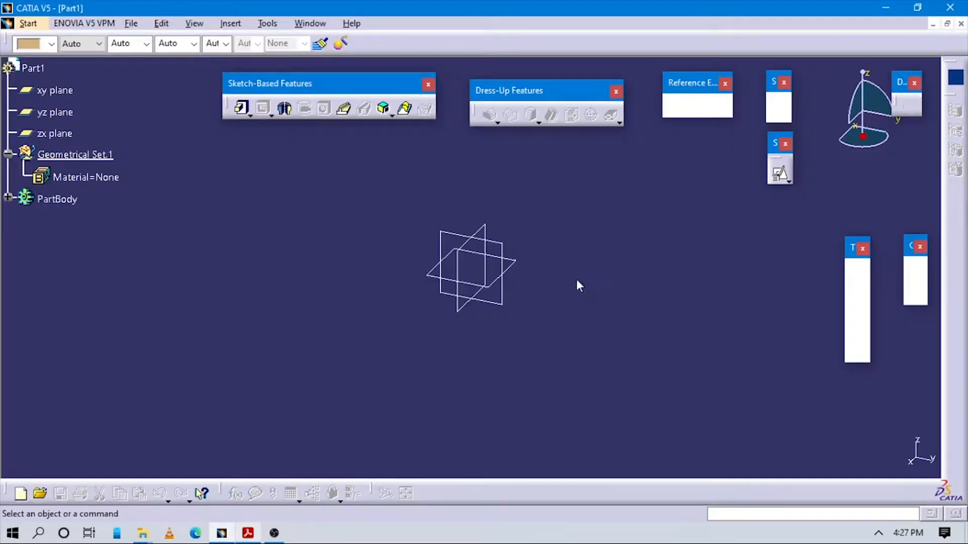
Step: Hide the xy, yz and zx planes and create a reference point at the origin
left_click_drag(406, 205, 616, 344)
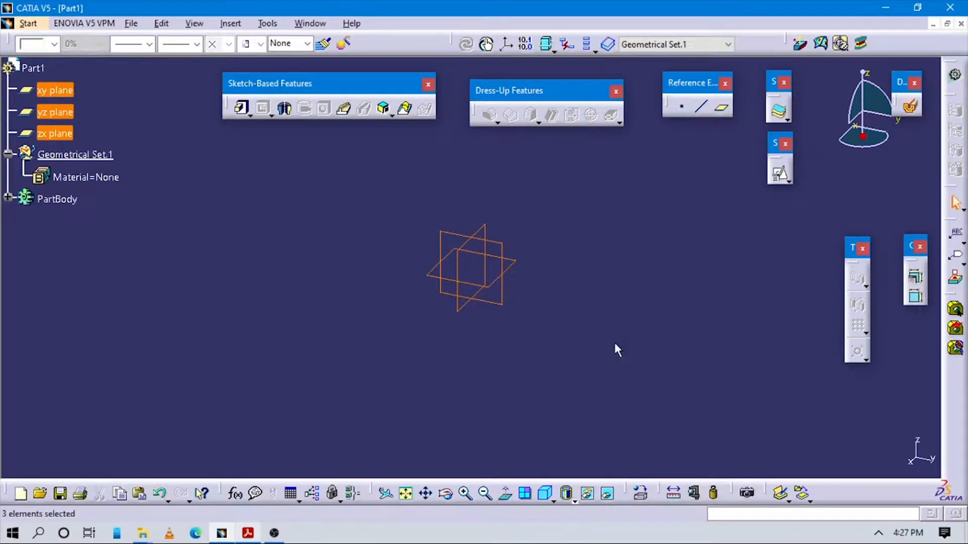
key("space")
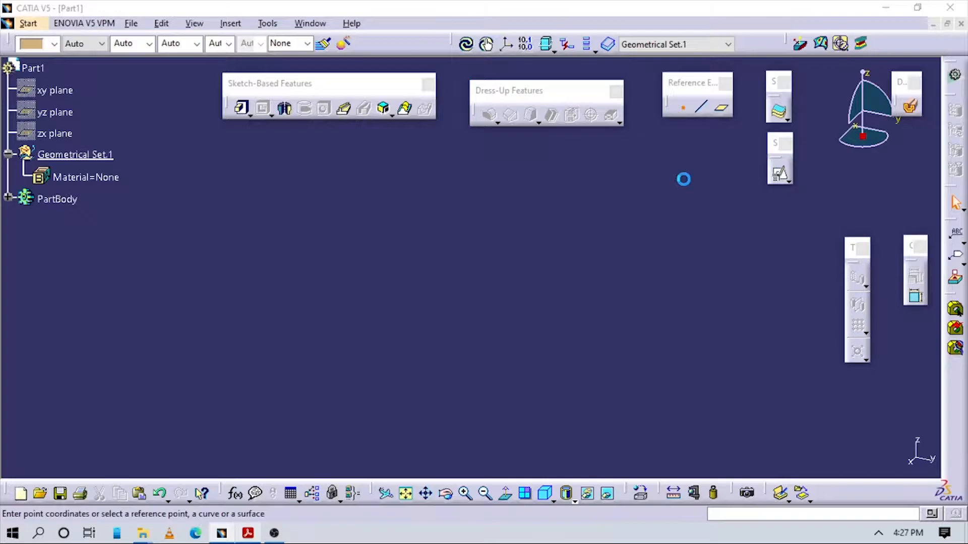
key("Return")
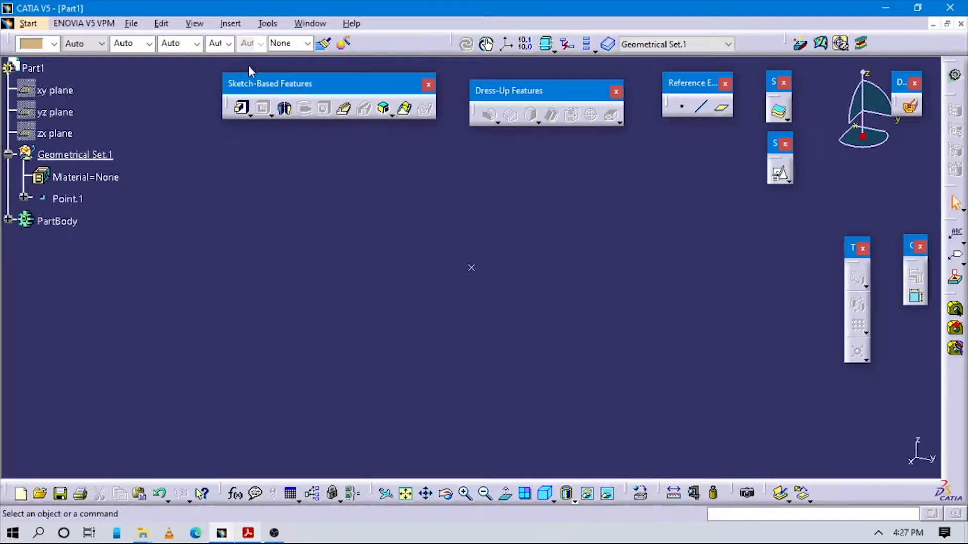
Step: Create a standard axis system with Point.1 as its origin
left_click(230, 23)
left_click(256, 191)
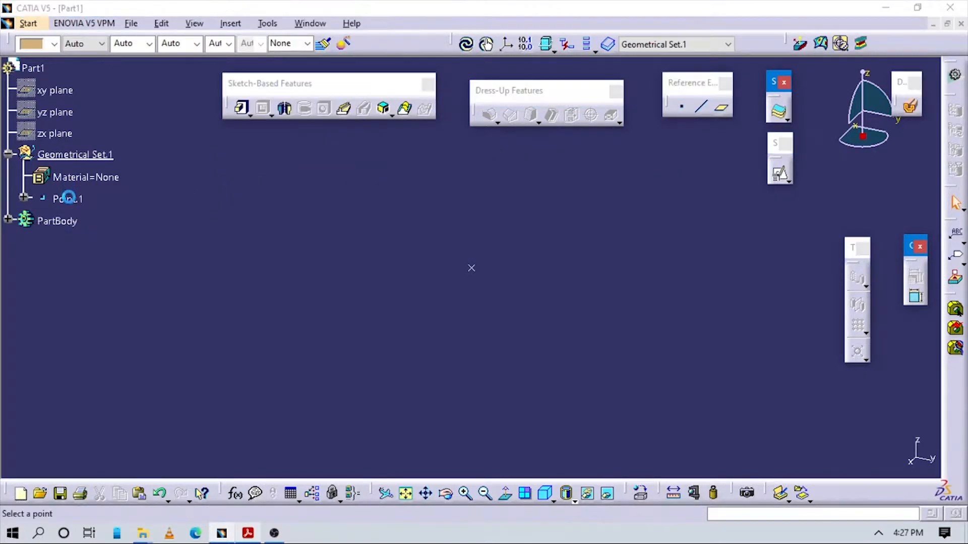
left_click(68, 221)
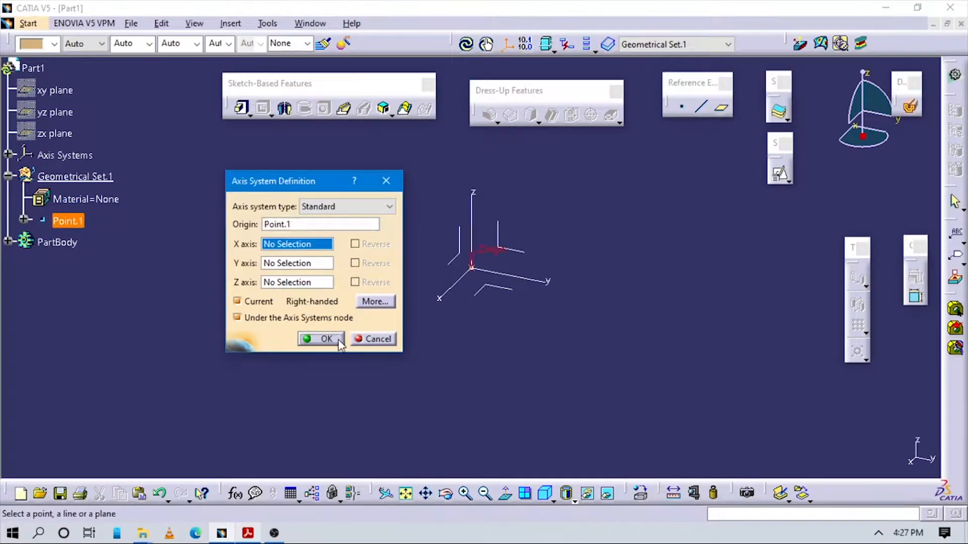
left_click(322, 339)
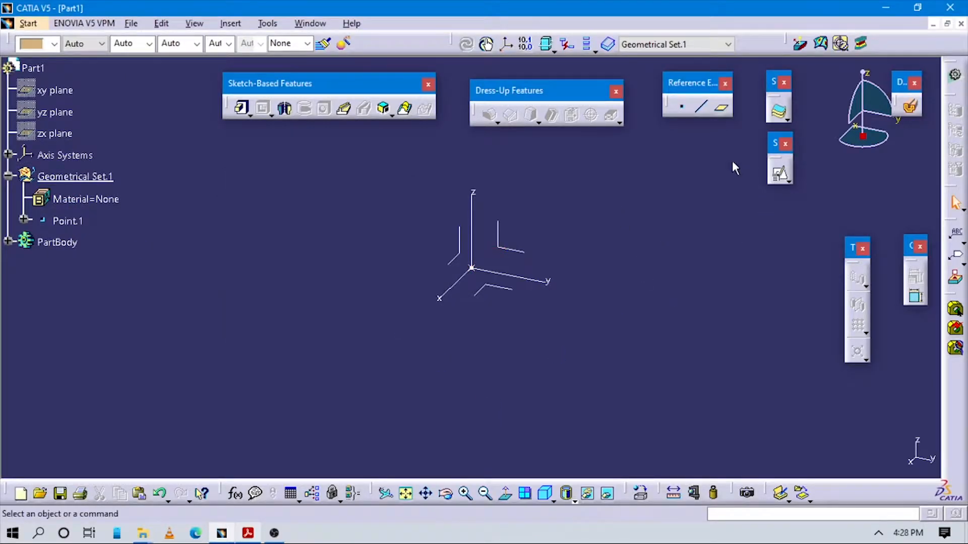
Step: Create a positioned sketch on the axis system's ZX plane, origin projected from Point.1, H direction parallel to the X axis, with H and V reversed
left_click(248, 534)
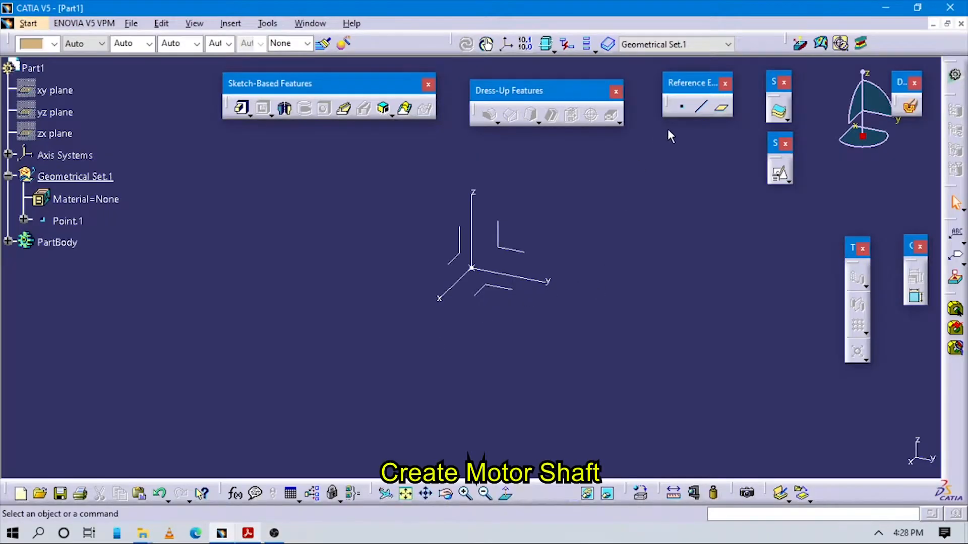
left_click(783, 174)
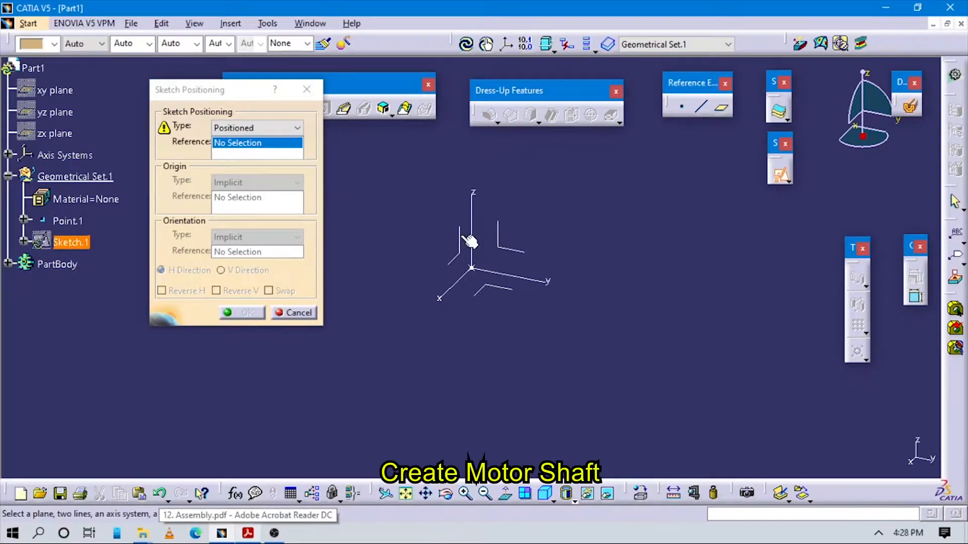
left_click(466, 240)
left_click(257, 182)
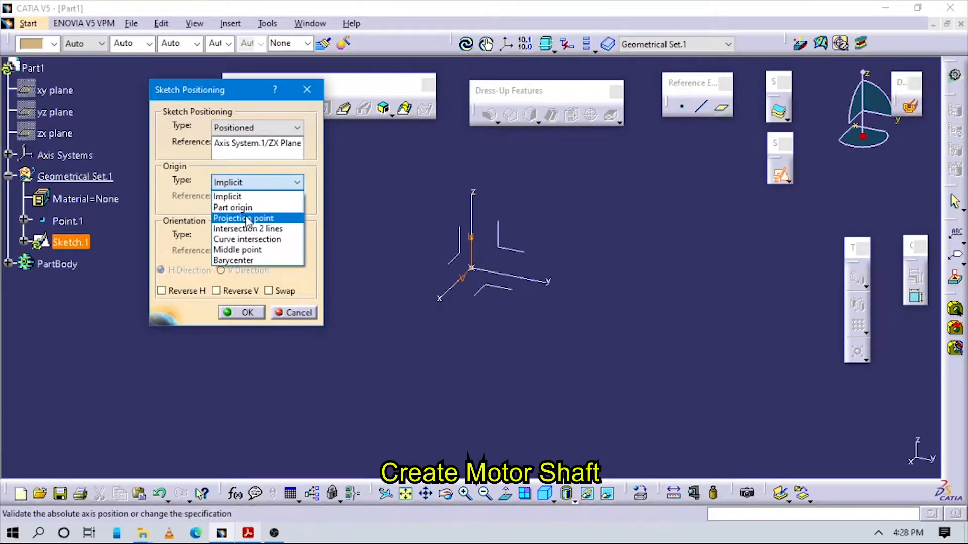
left_click(254, 215)
left_click(273, 237)
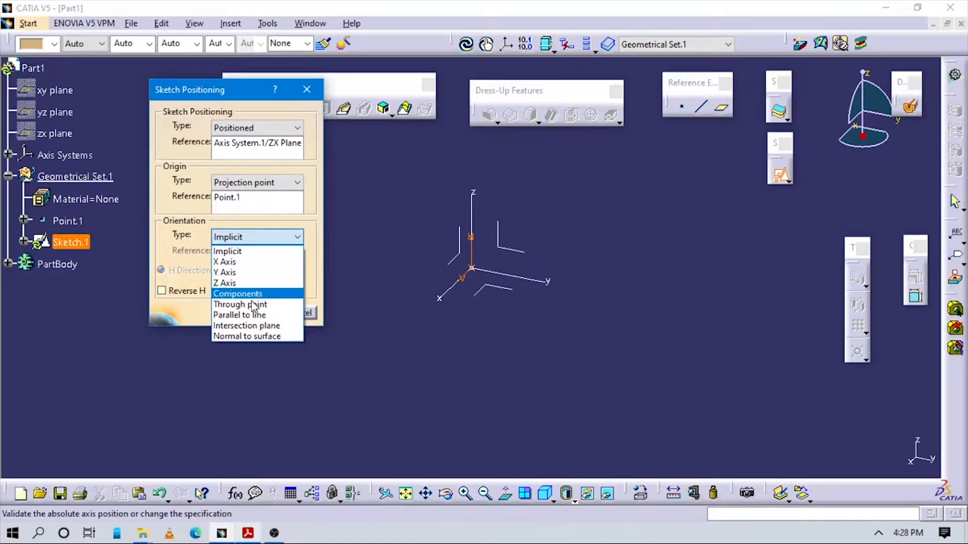
left_click(240, 315)
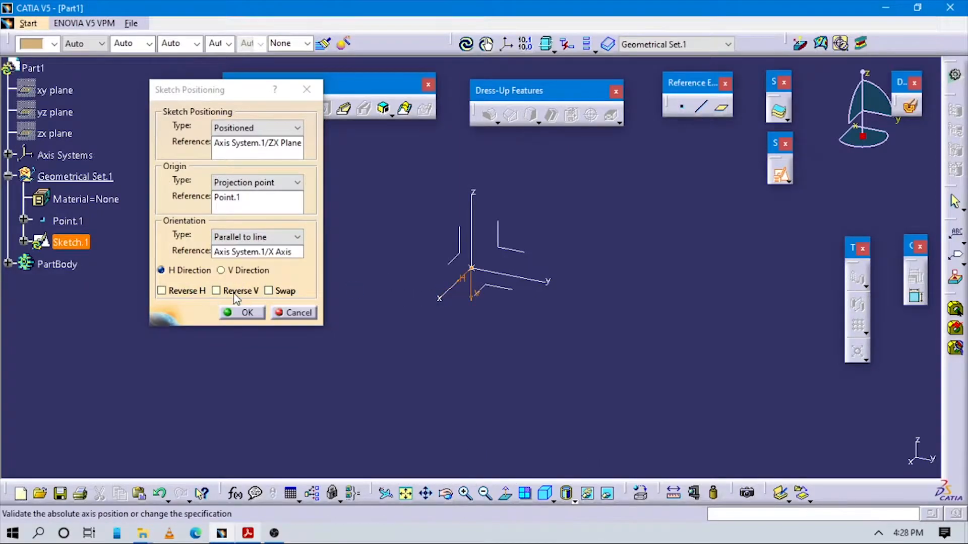
left_click(162, 291)
left_click(216, 291)
left_click(240, 313)
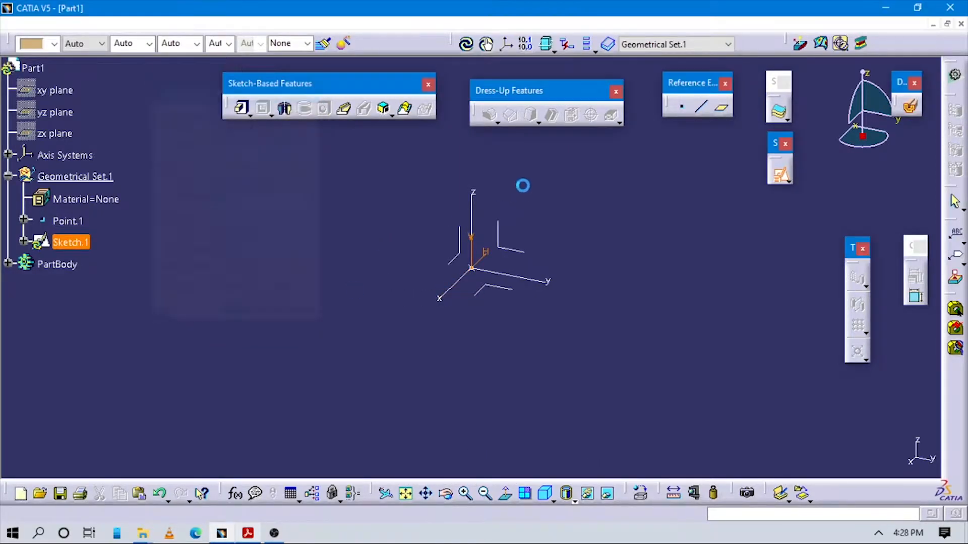
Step: Sketch a circle centred on the origin and dimension its diameter to 1.45 mm, following the Motor Shaft drawing
left_click(249, 535)
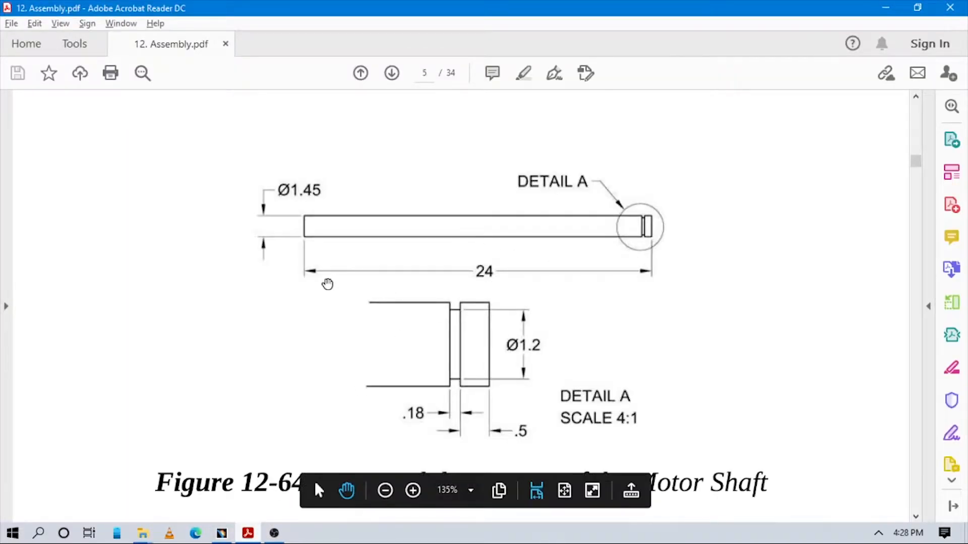
left_click(222, 533)
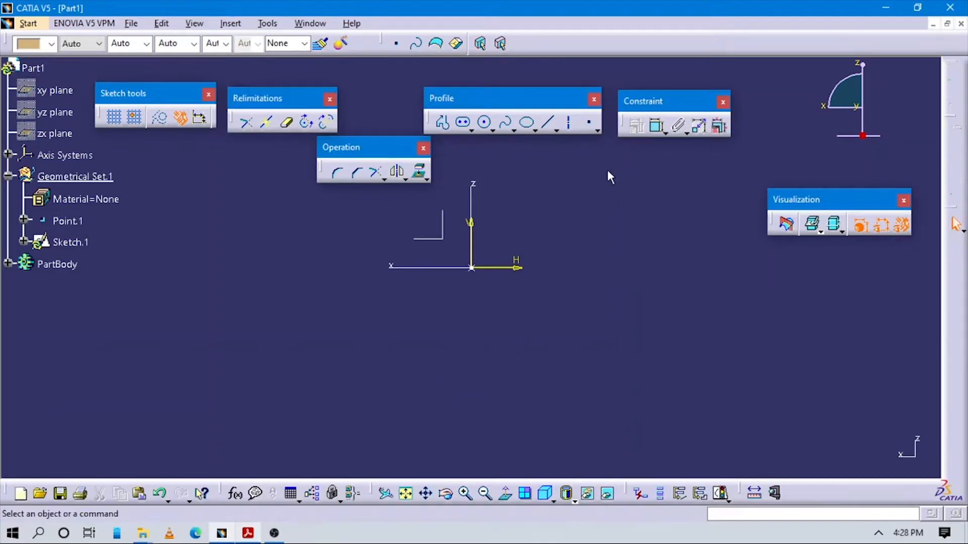
left_click(483, 122)
left_click(478, 273)
left_click(513, 301)
left_click(657, 128)
left_click(495, 242)
double_click(499, 245)
type("1")
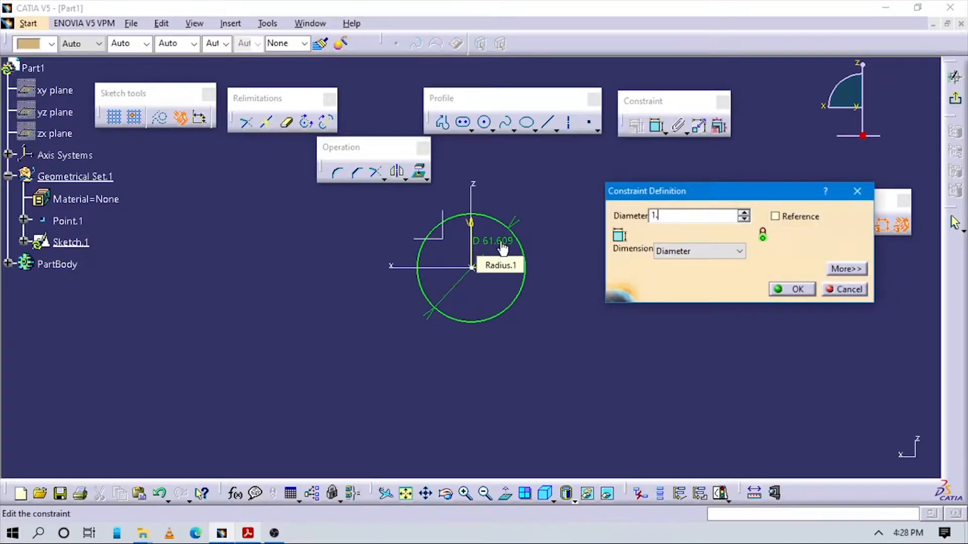
type(".45")
key("Return")
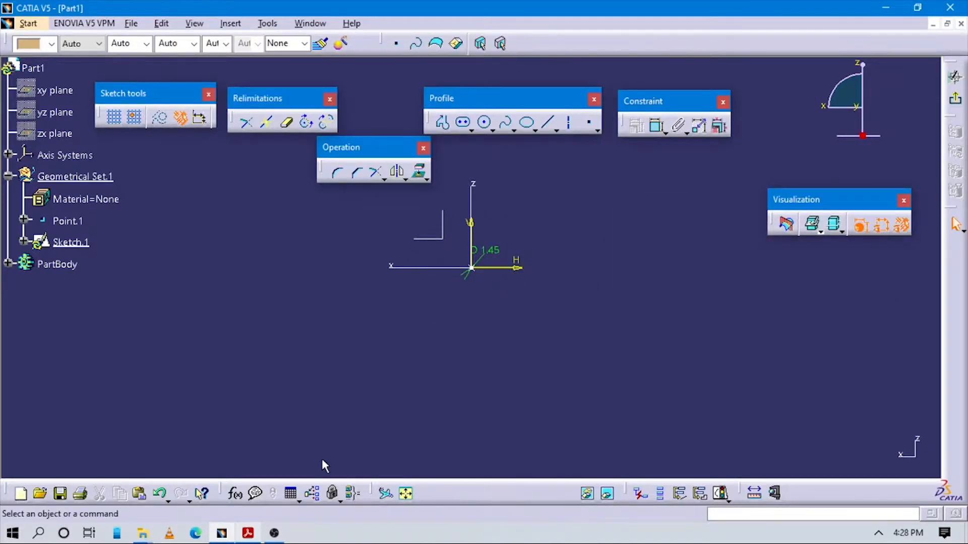
Step: Move the circle's diameter dimension close to the circle and exit the sketch
left_click(406, 493)
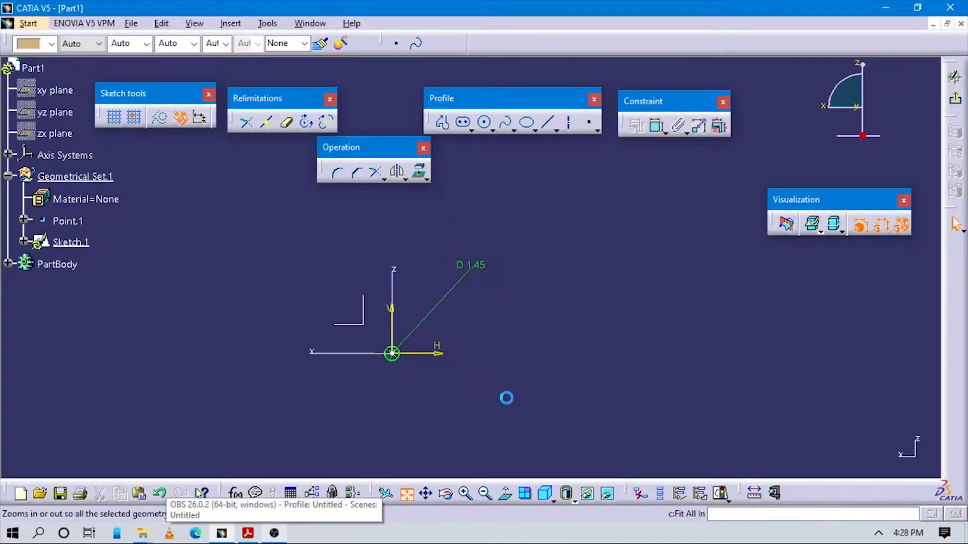
left_click(429, 310)
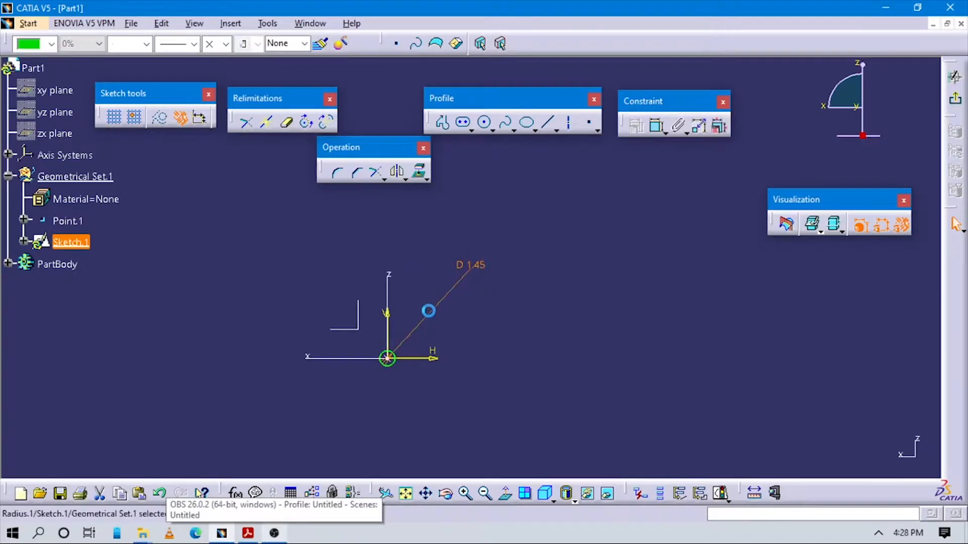
left_click(415, 387)
left_click(248, 533)
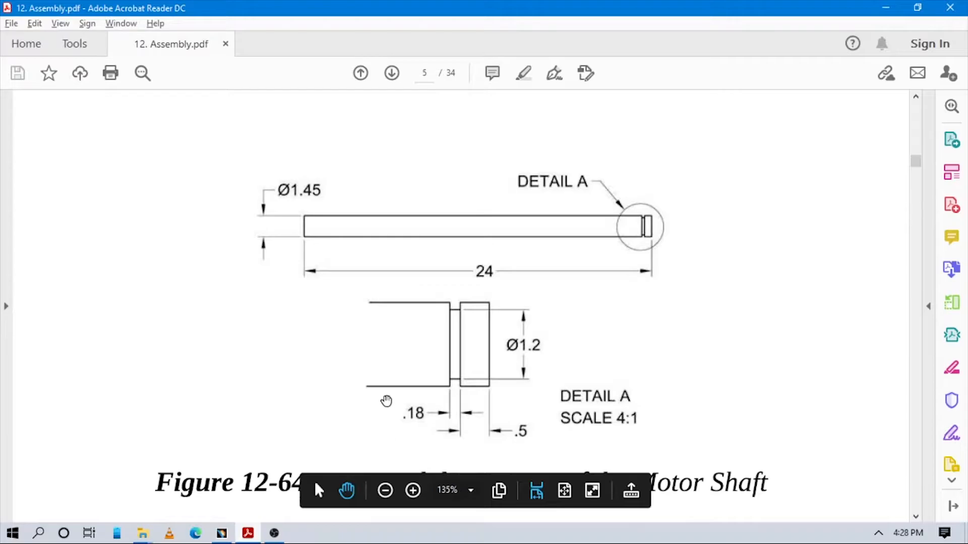
left_click(222, 533)
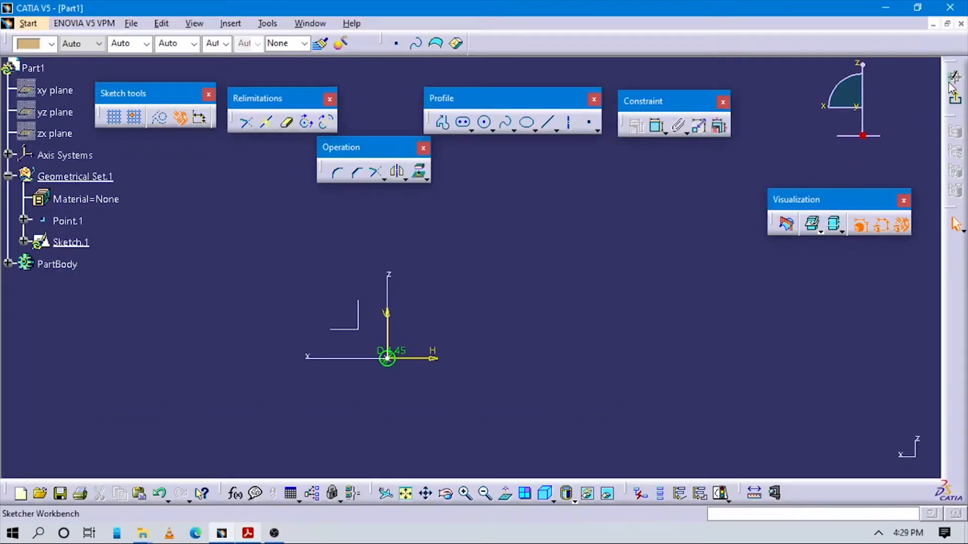
left_click(955, 98)
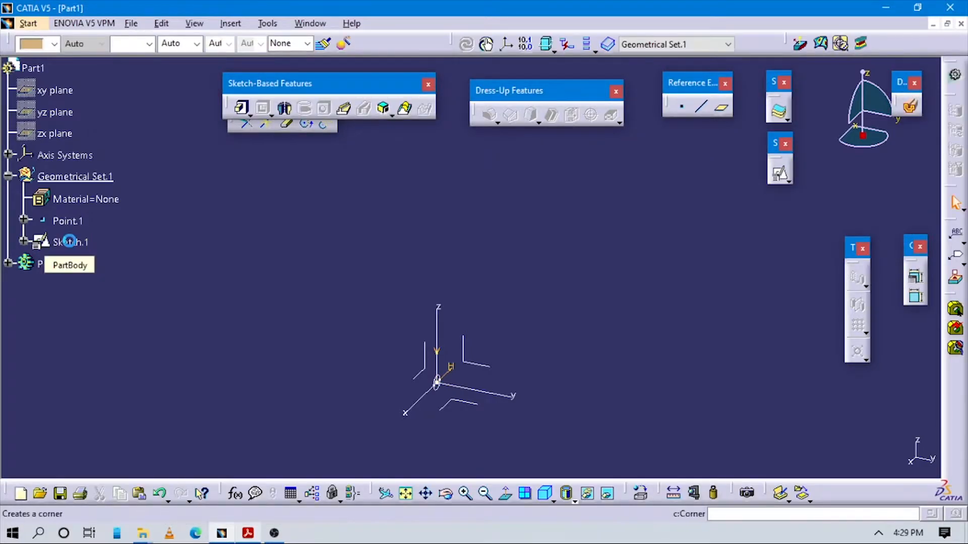
Step: Define PartBody as the in-work object and move Sketch.1 from the geometrical set into it
left_click(68, 242)
right_click(58, 263)
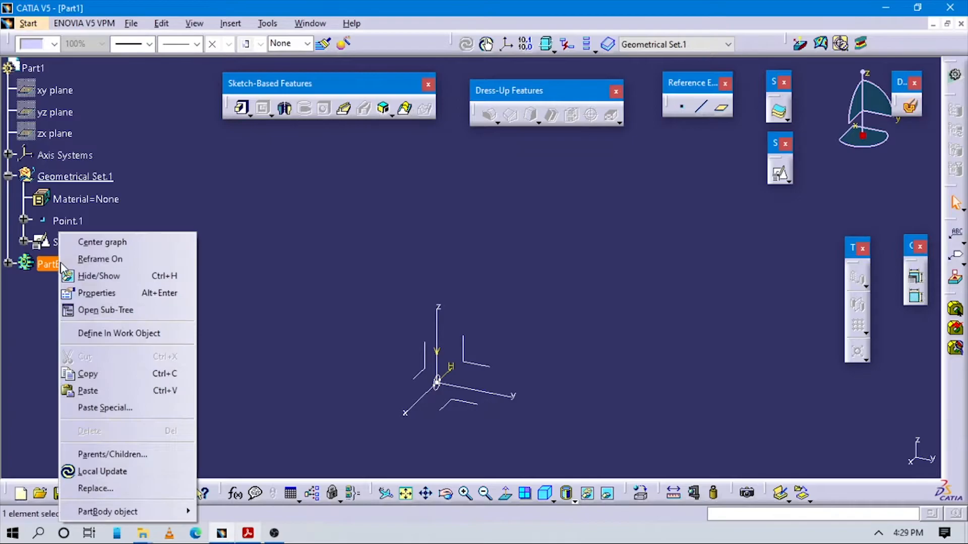
left_click(121, 330)
left_click_drag(74, 243, 54, 263)
mouse_move(406, 308)
middle_mouse_down()
mouse_move(415, 287)
mouse_move(406, 242)
middle_mouse_up()
Step: Pad Sketch.1 to a length of 24 mm to form the motor shaft's cylinder
left_click(242, 108)
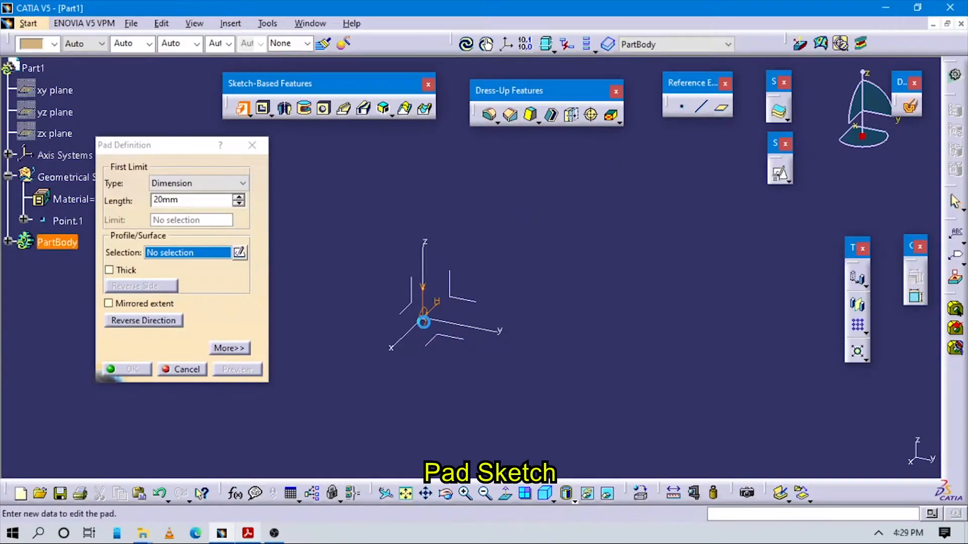
left_click(433, 313)
key("alt+Tab")
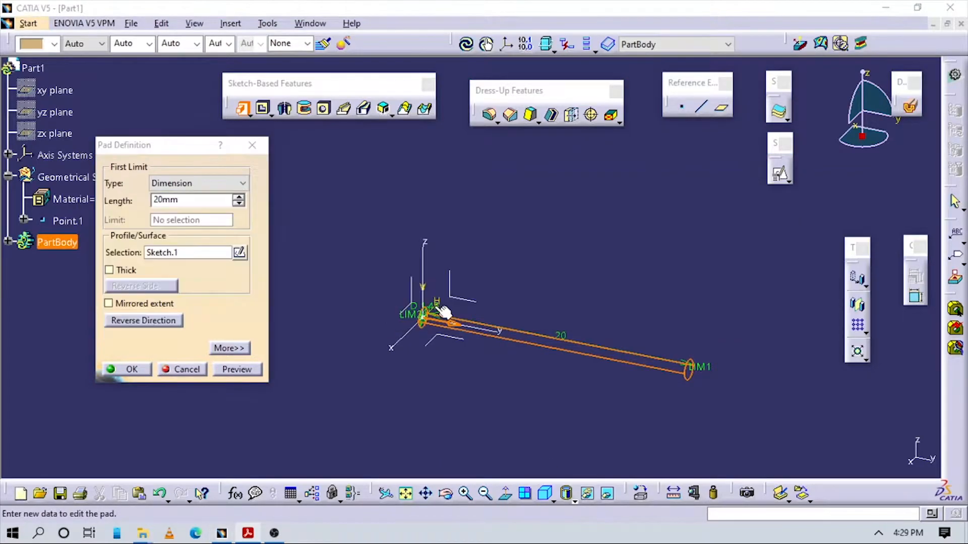
key("alt+Tab")
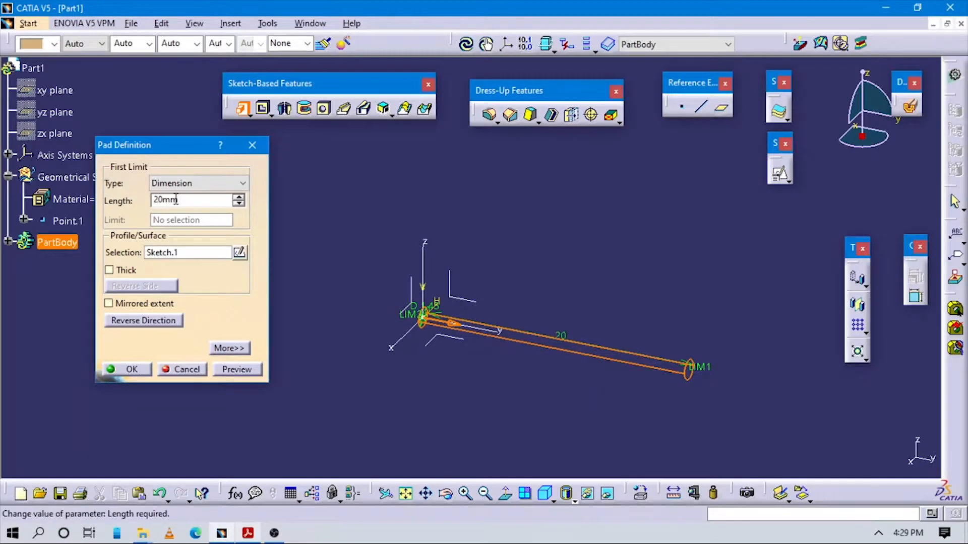
type("40")
key("Return")
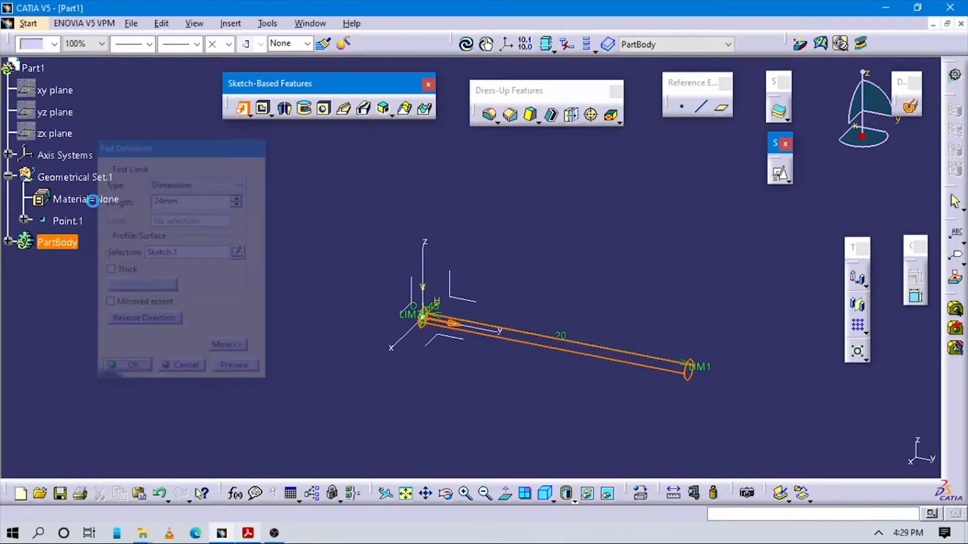
middle_click_drag(543, 374, 514, 333)
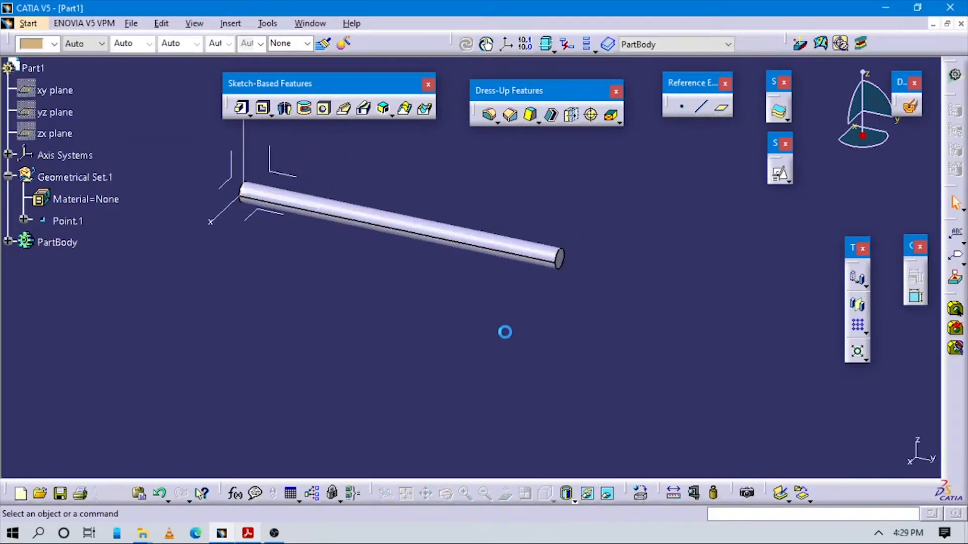
key("alt+Tab")
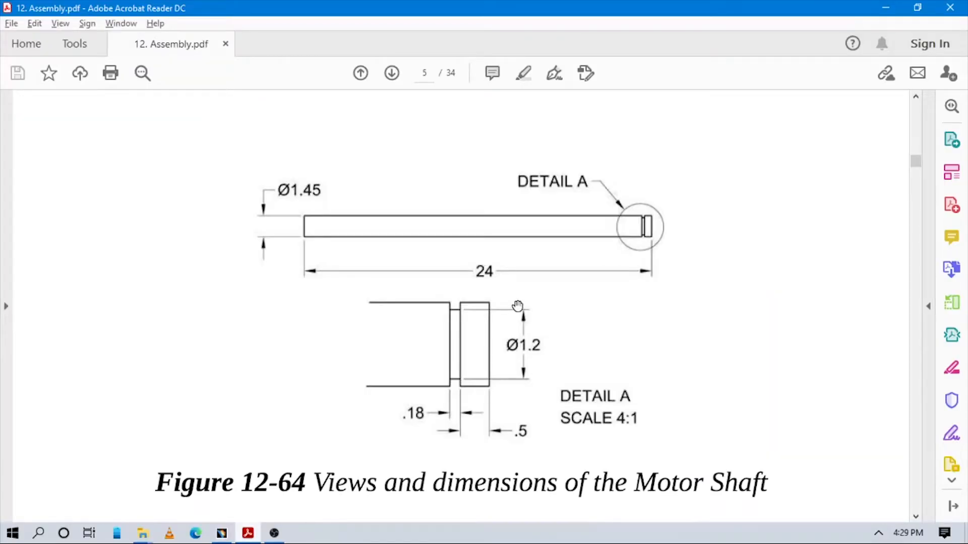
key("alt+Tab")
middle_click_drag(486, 305, 557, 360)
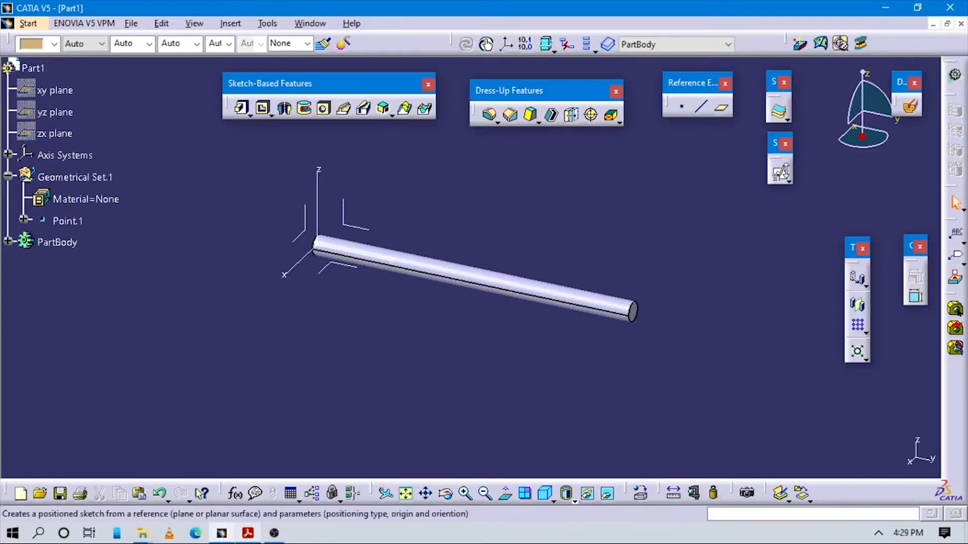
Step: Start a positioned sketch on the axis system's YZ plane, with Point.1 as projected origin and H direction parallel to the Y axis
left_click(778, 176)
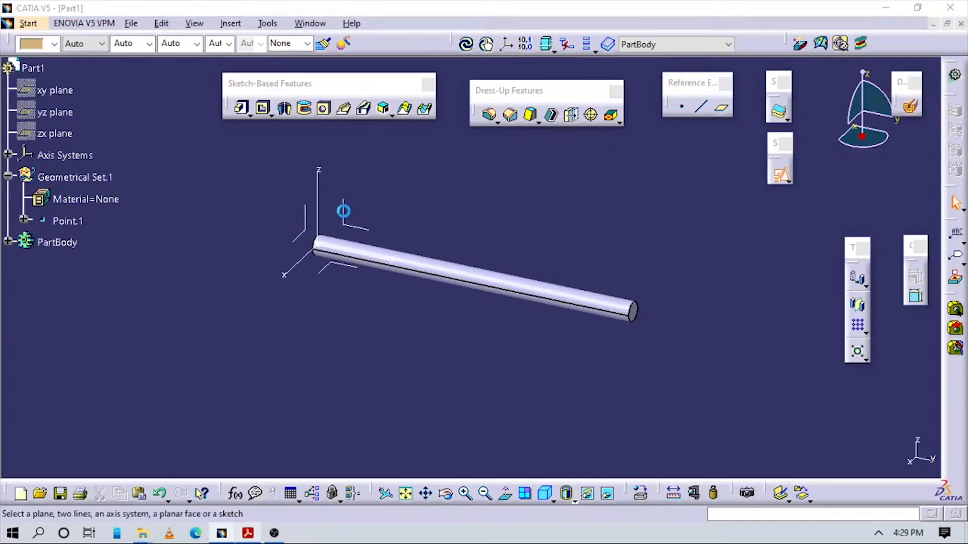
left_click(343, 211)
left_click(256, 181)
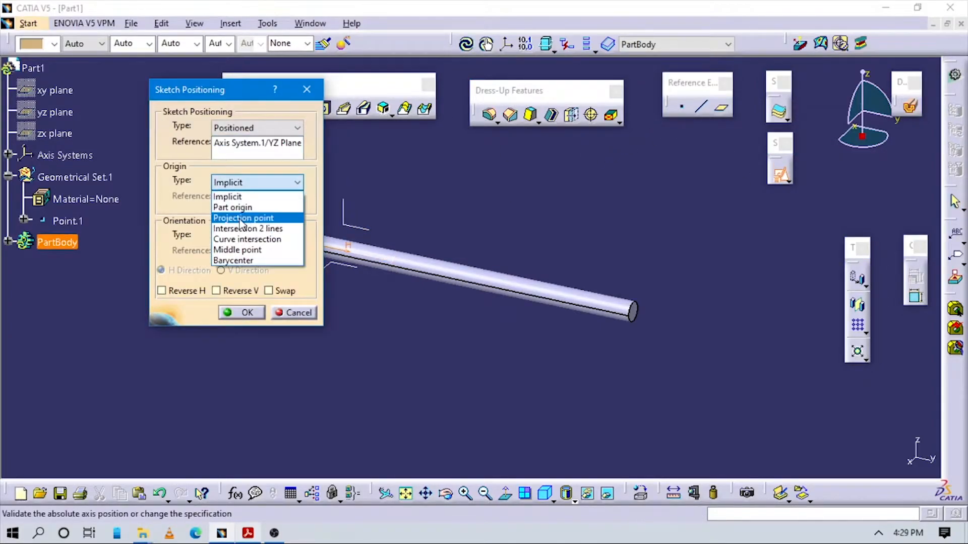
left_click(240, 218)
left_click(66, 220)
left_click(219, 236)
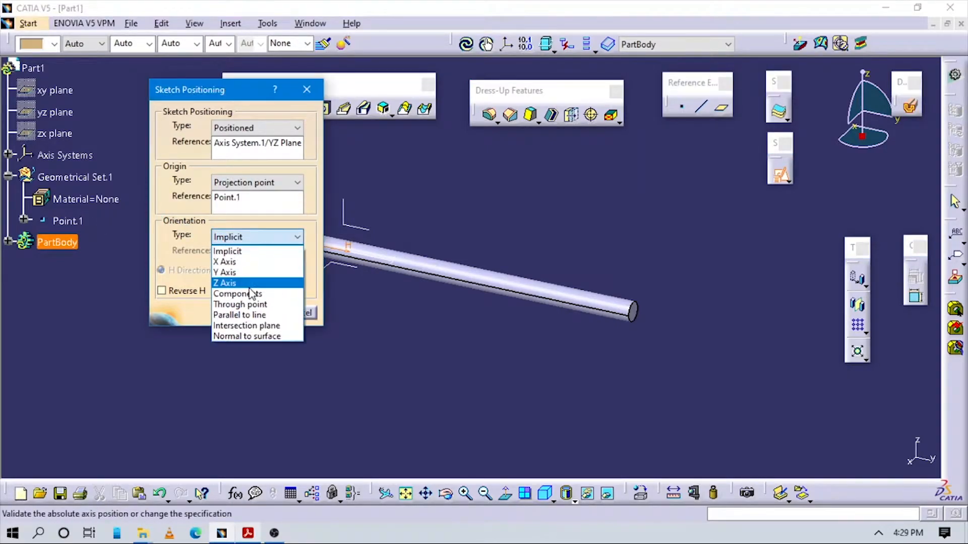
left_click(240, 315)
left_click(366, 258)
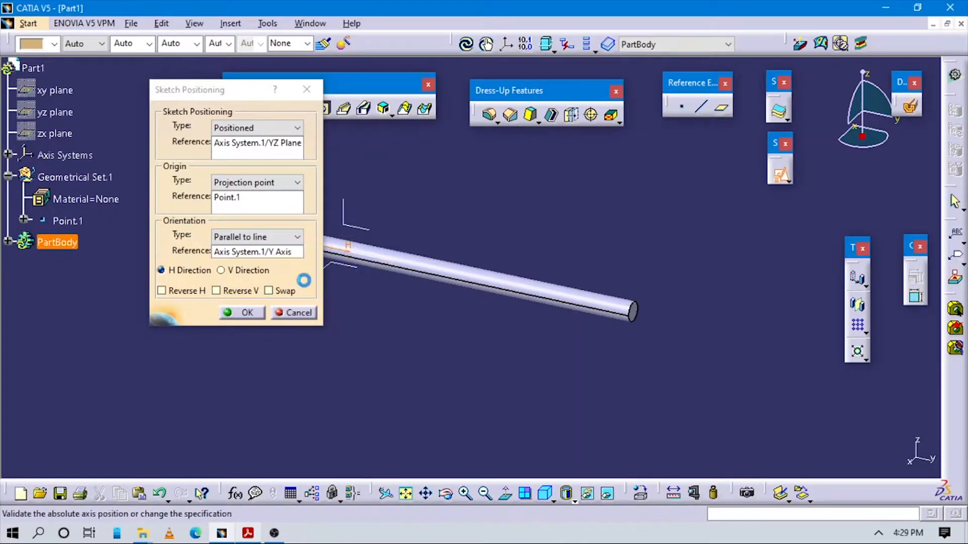
left_click(245, 313)
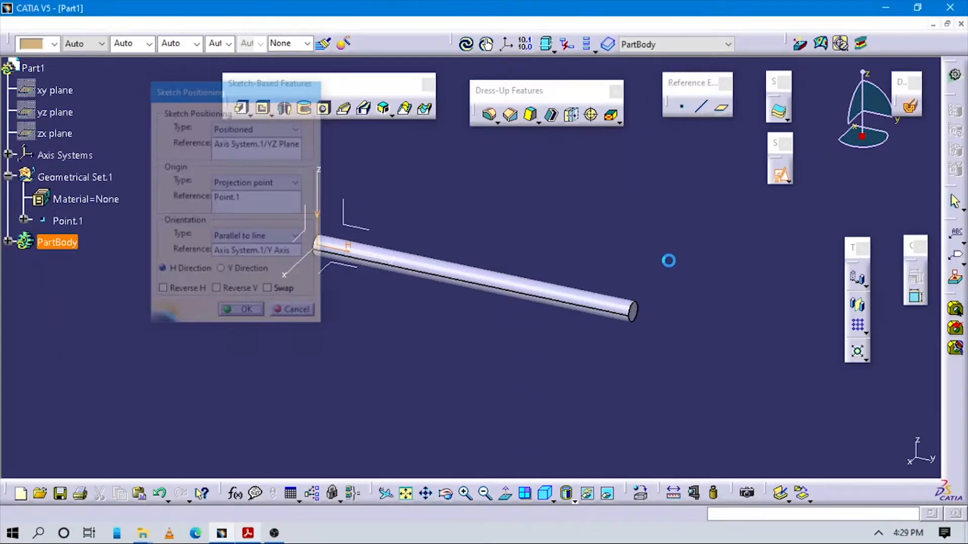
Step: Check the Motor Shaft drawing and sketch a small rectangle about 0.7 mm wide near the shaft's far end, just inside its upper edge
key("alt+Tab")
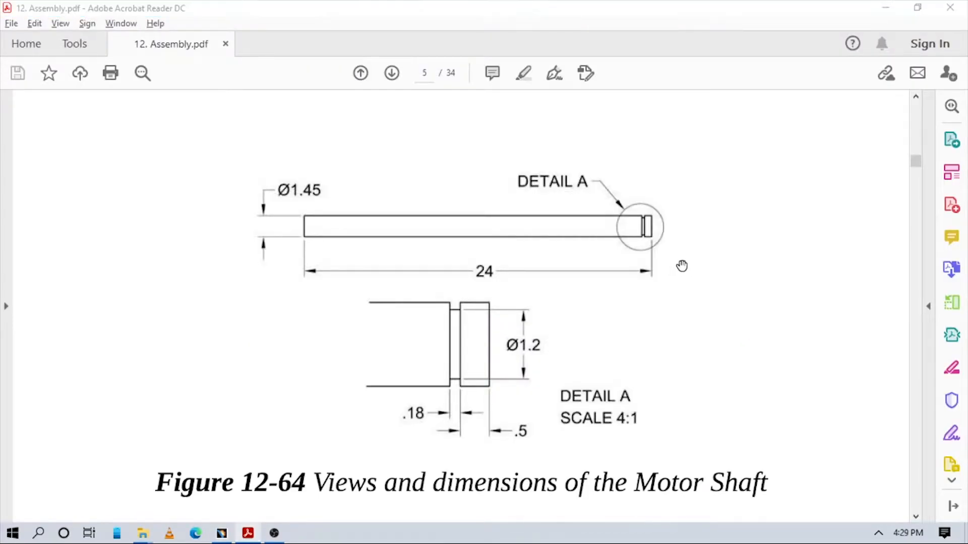
key("alt+Tab")
left_click(234, 536)
left_click(233, 536)
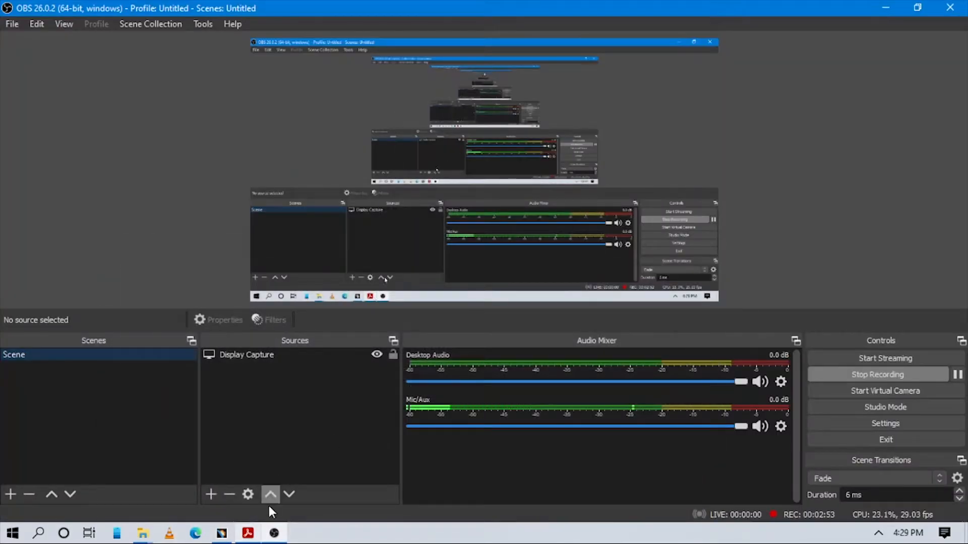
left_click(222, 535)
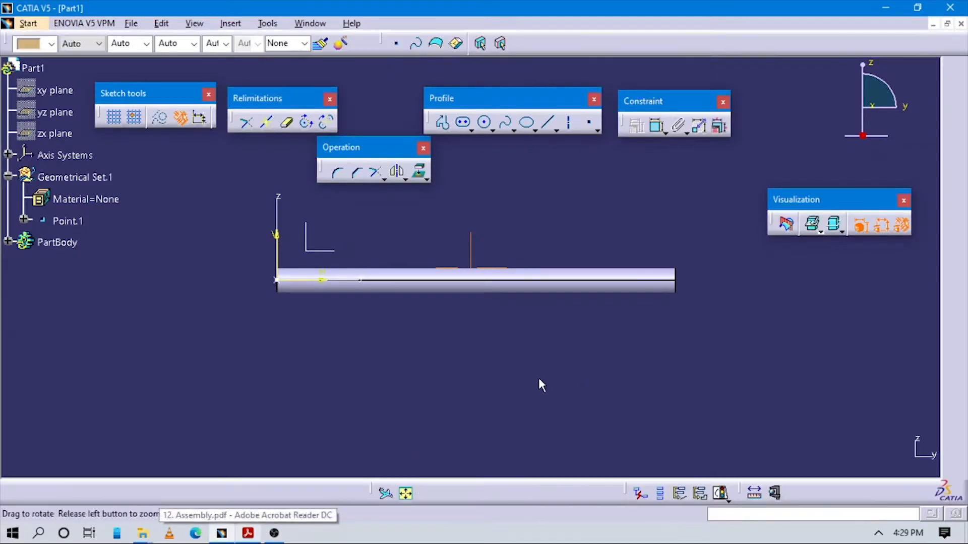
middle_click_drag(614, 342, 618, 321)
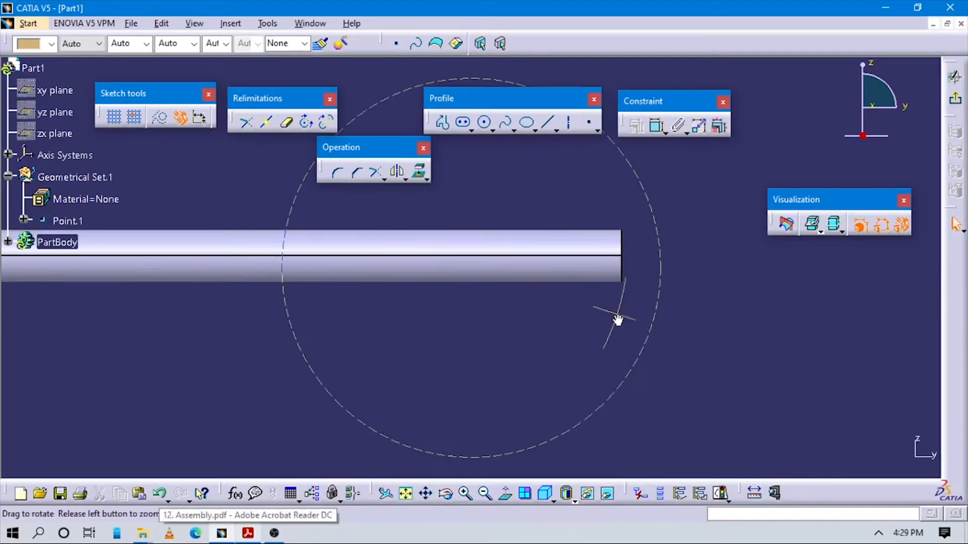
left_click(468, 131)
left_click(486, 143)
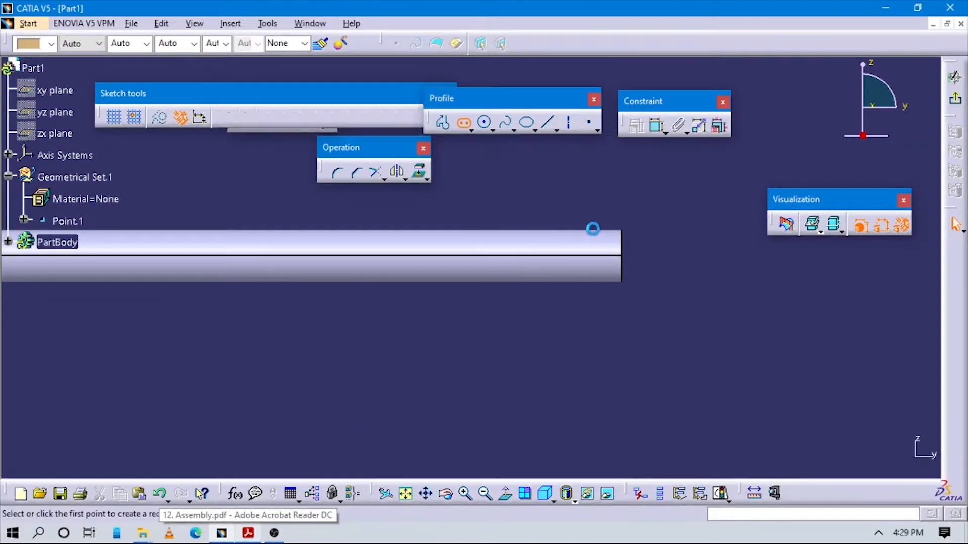
left_click(576, 236)
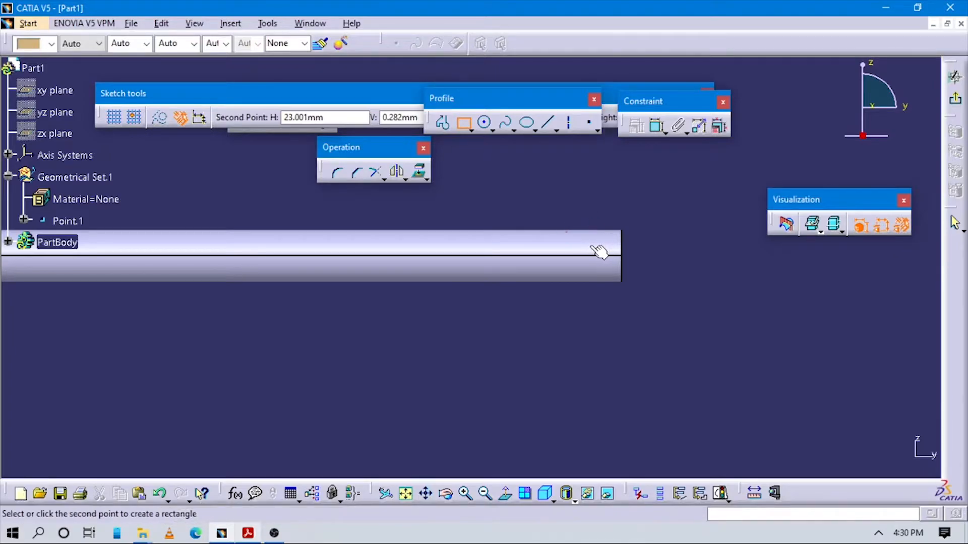
left_click(602, 245)
Step: Dimension the rectangle's width to 0.18 mm, following Detail A of the Motor Shaft drawing
key("alt+Tab")
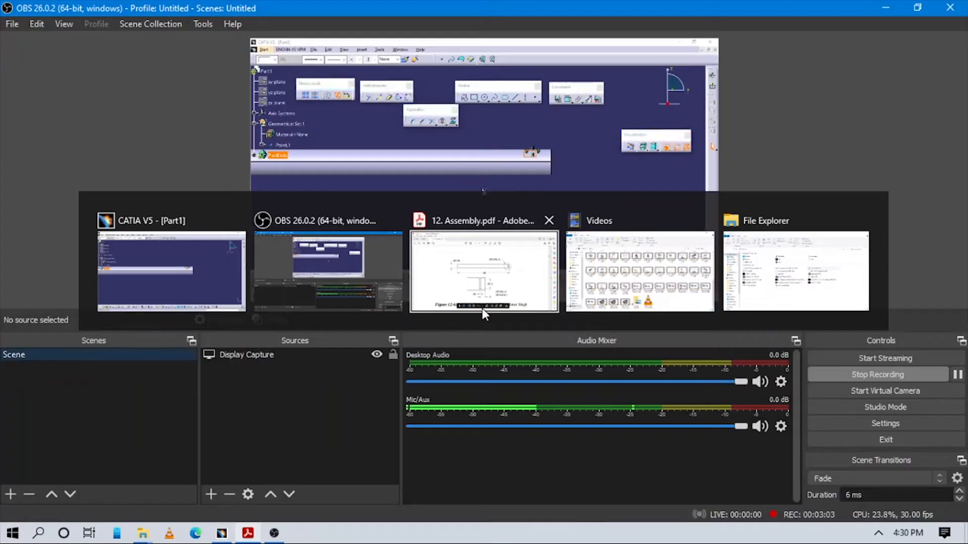
left_click(253, 532)
left_click(224, 533)
left_click(253, 532)
left_click(221, 533)
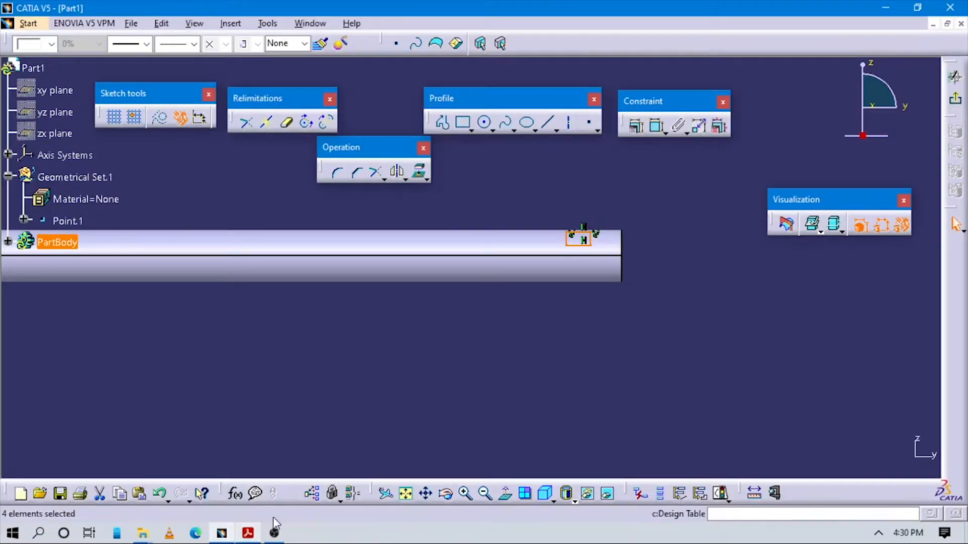
left_click(248, 533)
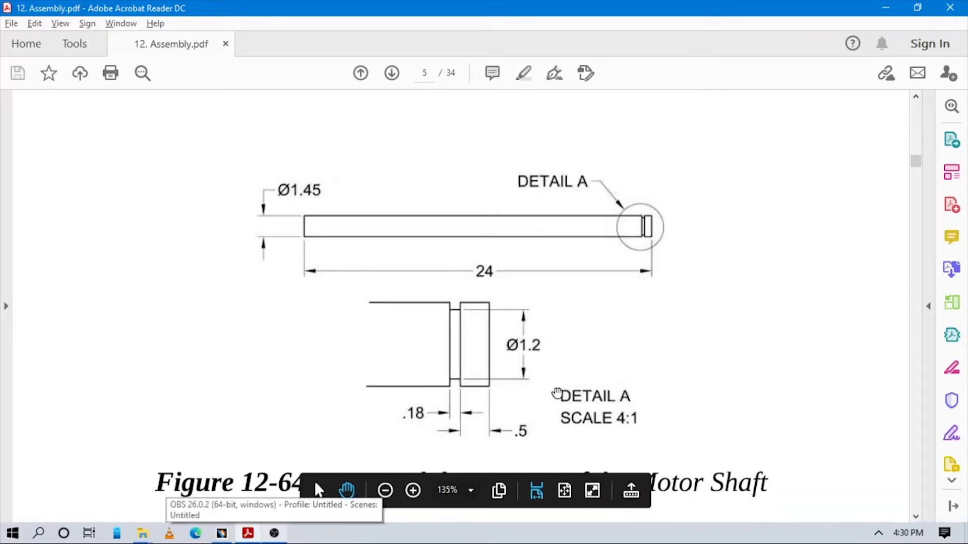
key("alt+Tab")
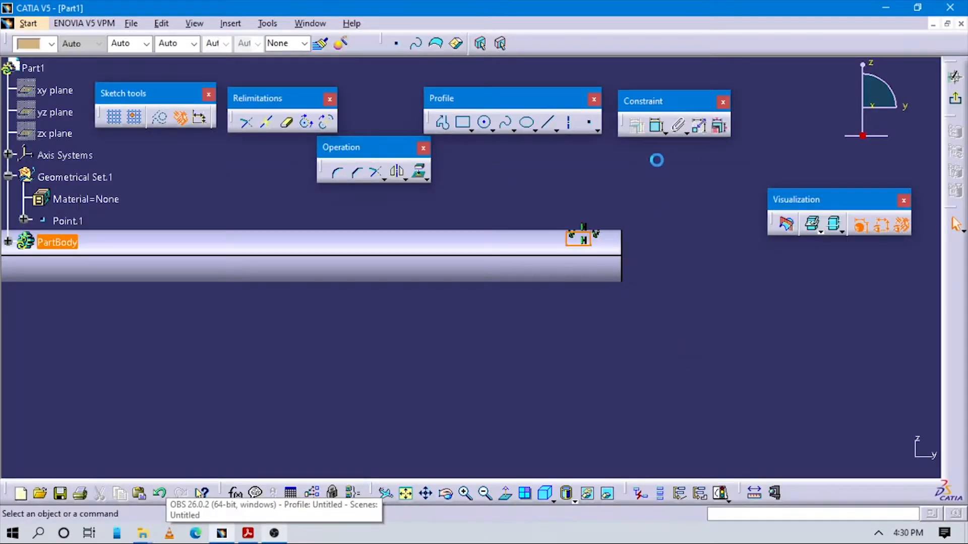
left_click(658, 127)
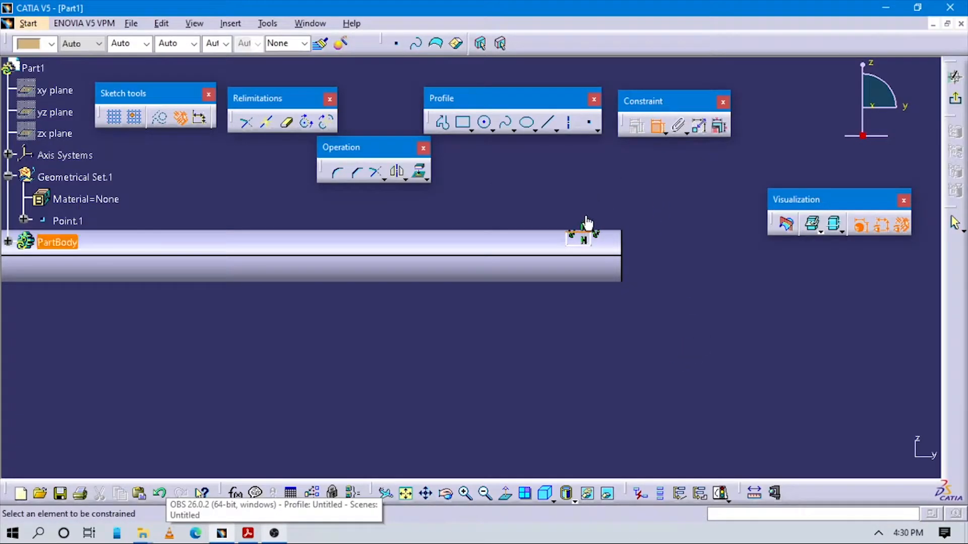
left_click(582, 198)
double_click(582, 199)
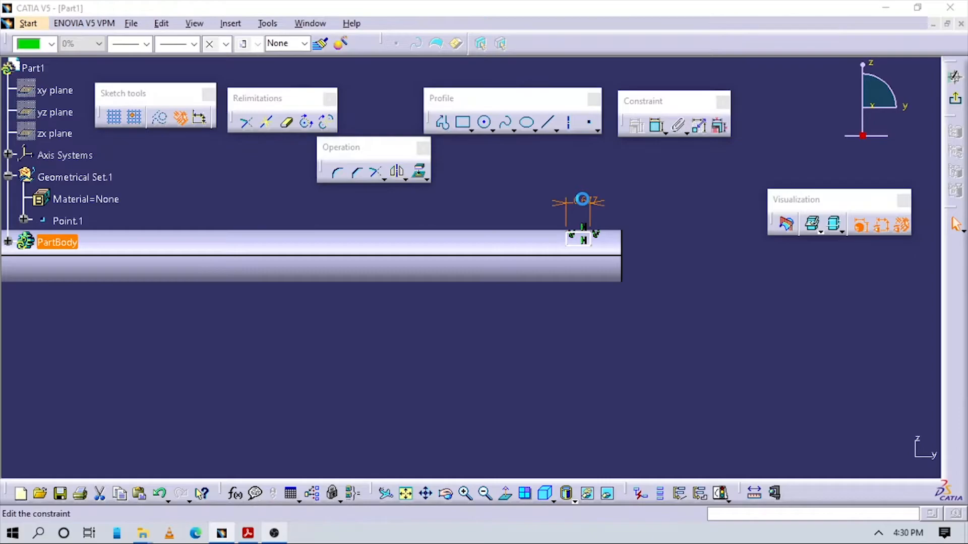
key("alt+Tab")
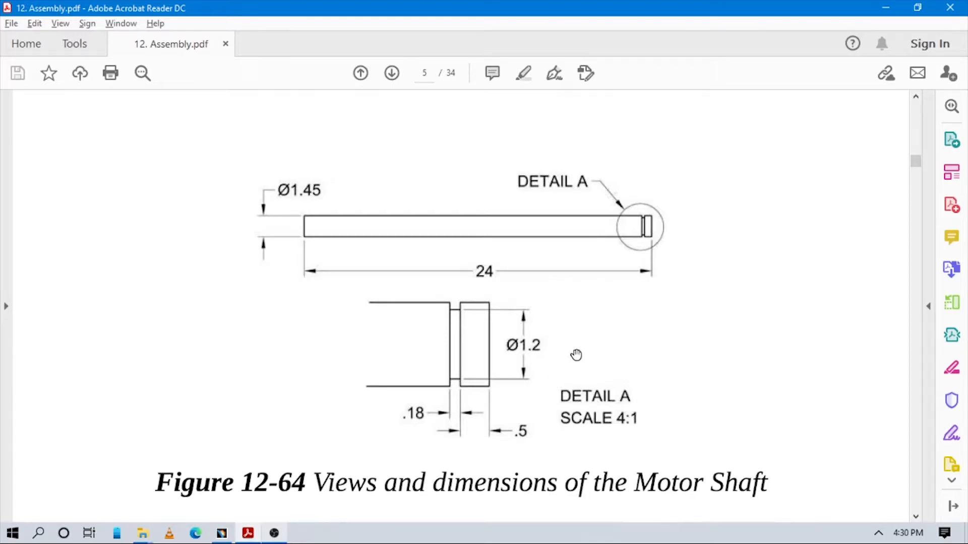
key("alt+Tab")
middle_click_drag(622, 306, 681, 262)
left_click(681, 351)
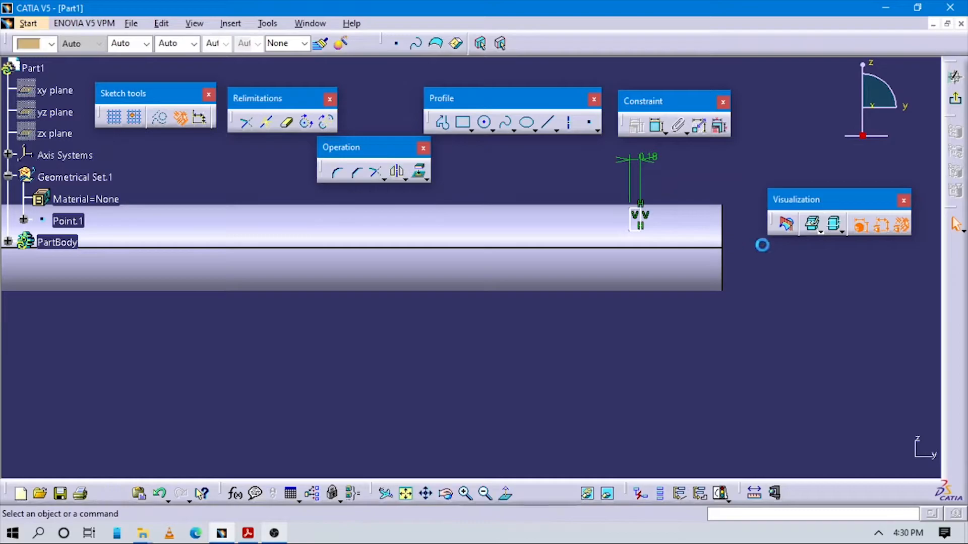
Step: Dimension the rectangle's lower edge from the sketch's H axis and set the distance to 1.2/2 mm, per the drawing
key("alt+Tab")
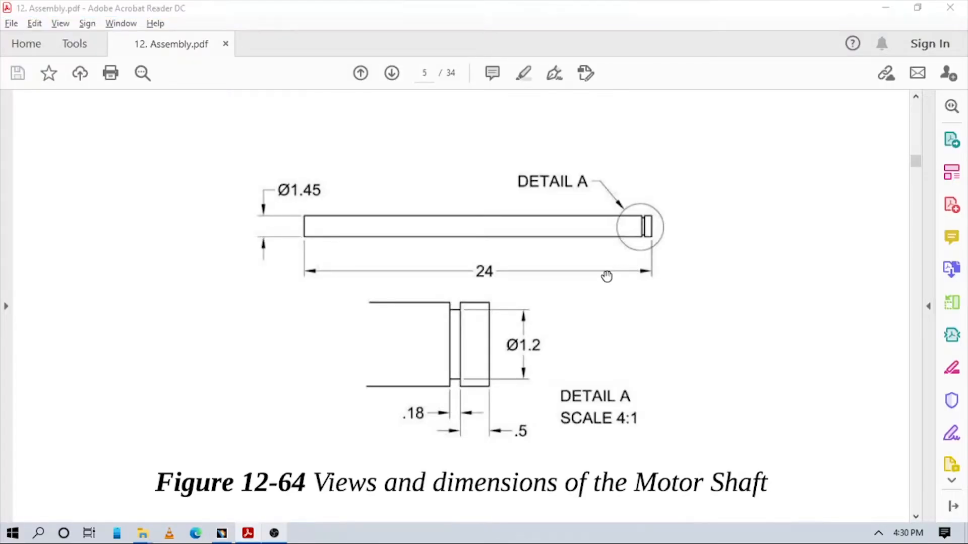
key("alt+Tab")
left_click(636, 233)
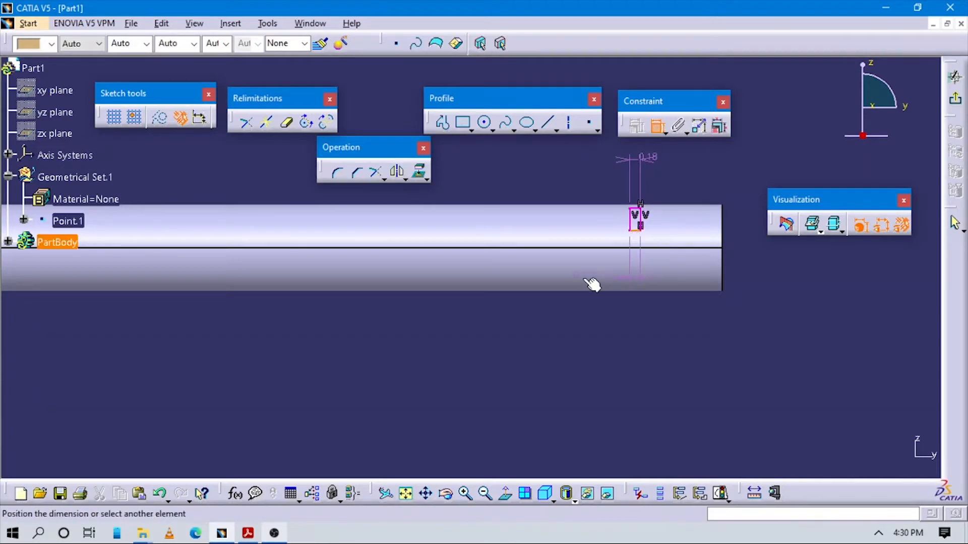
middle_click_drag(590, 287, 387, 331)
middle_click_drag(448, 330, 491, 255)
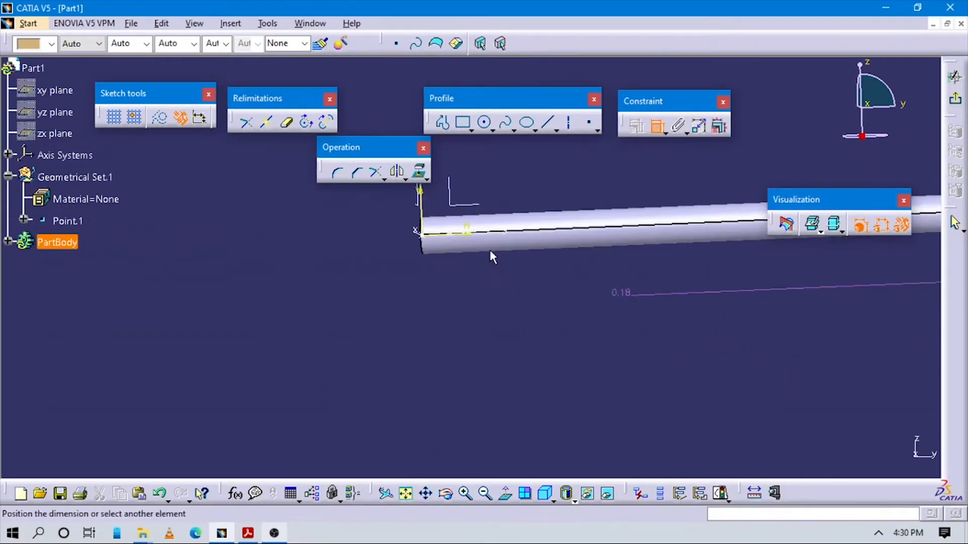
left_click(512, 177)
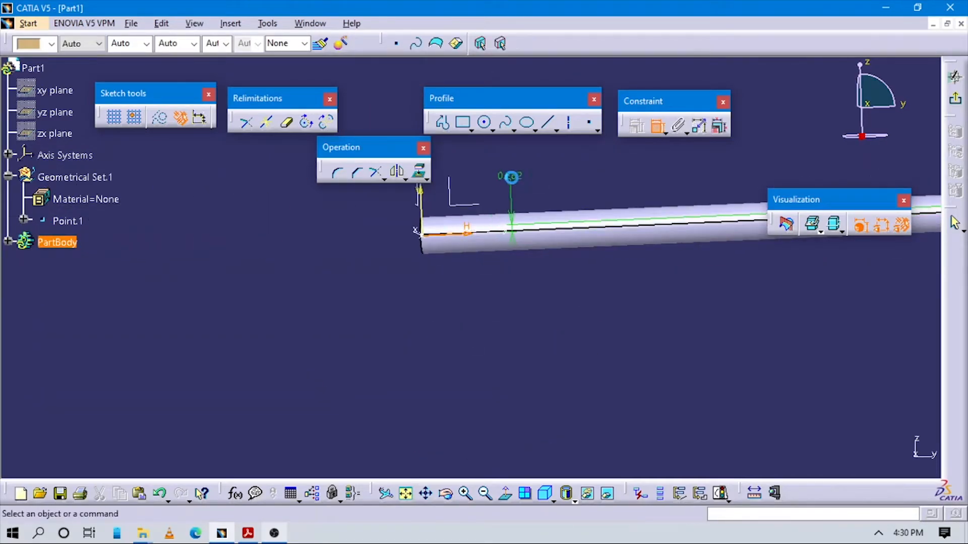
key("alt+Tab")
key("alt+Tab")
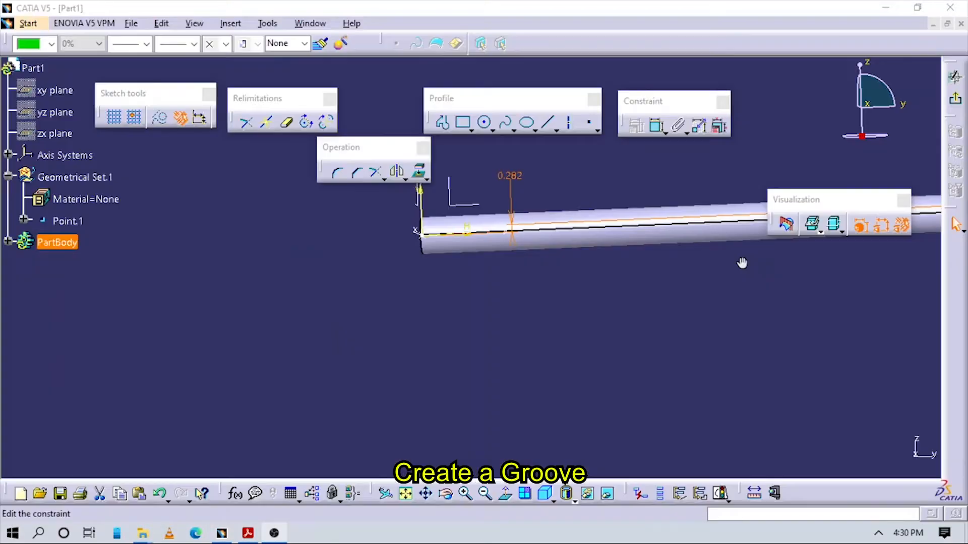
double_click(510, 177)
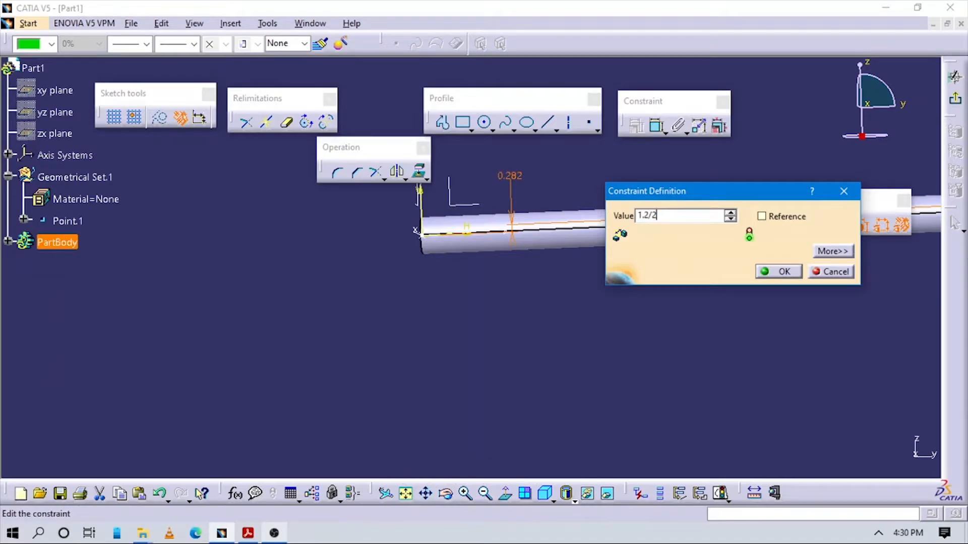
key("Return")
Step: Move the rectangle's upper edge down to the shaft's outer edge
middle_click_drag(530, 291, 469, 202)
mouse_move(449, 309)
middle_mouse_down()
mouse_move(507, 358)
mouse_move(478, 296)
mouse_move(560, 328)
mouse_move(585, 313)
middle_mouse_up()
key("alt+Tab")
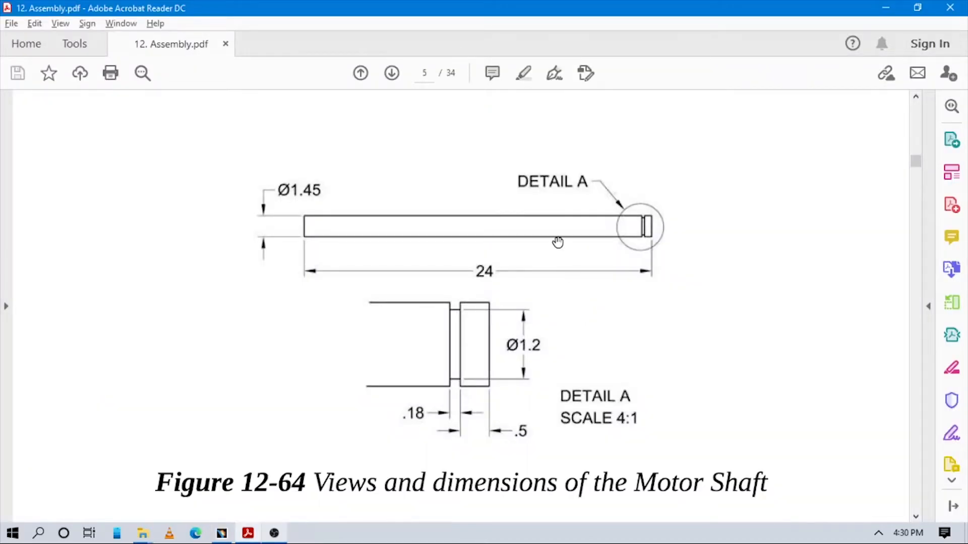
key("alt+Tab")
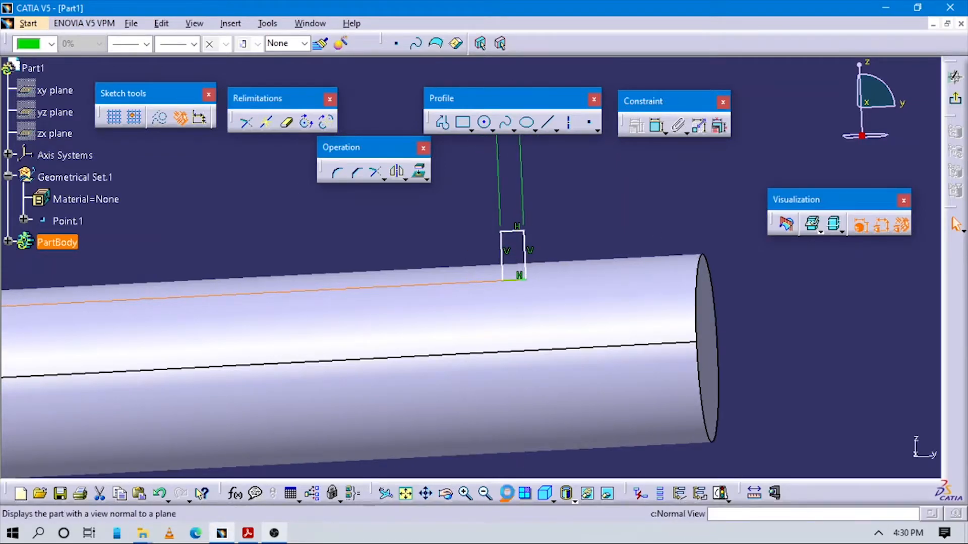
left_click(505, 494)
left_click_drag(547, 259, 551, 287)
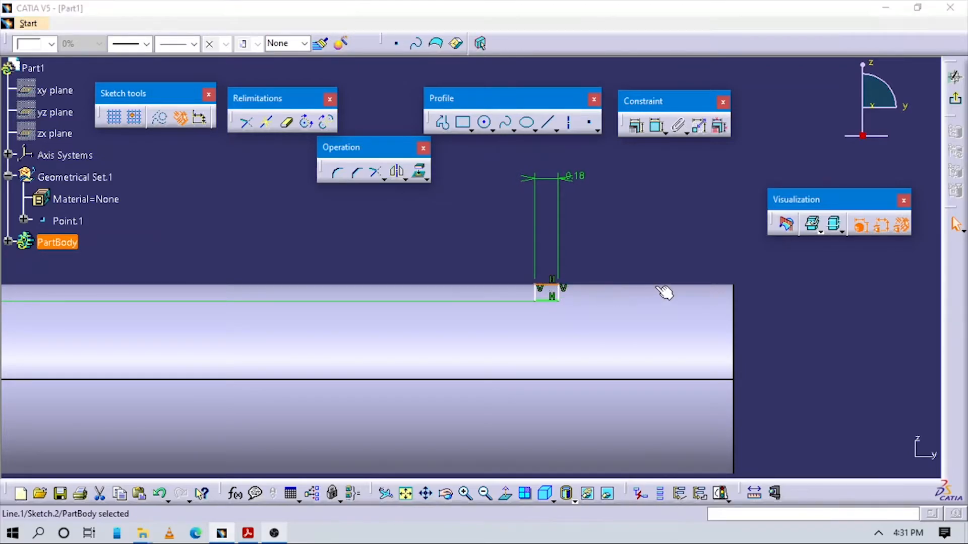
Step: Dimension the distance from the shaft's end face to the rectangle's nearest vertical side and set it to 0.5 mm, per Detail A
key("alt+Tab")
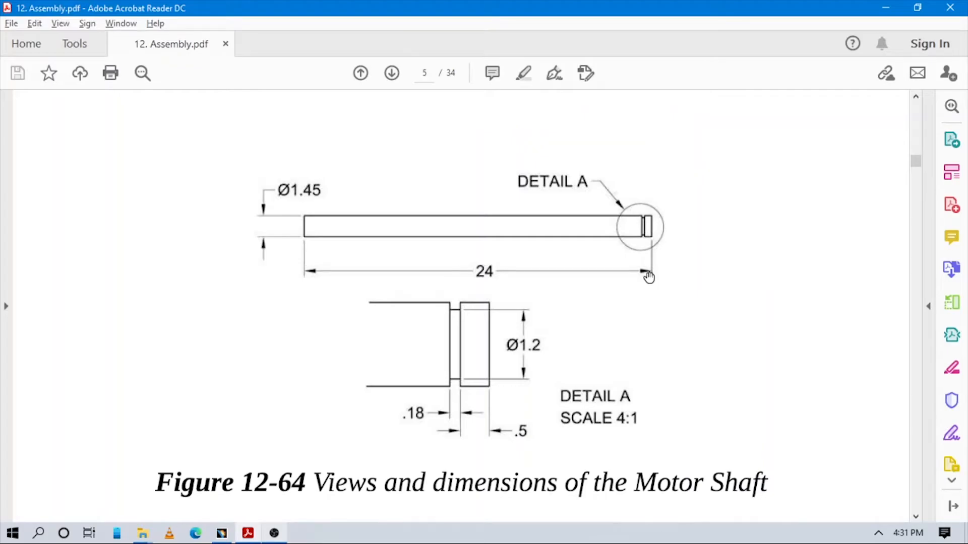
key("alt+Tab")
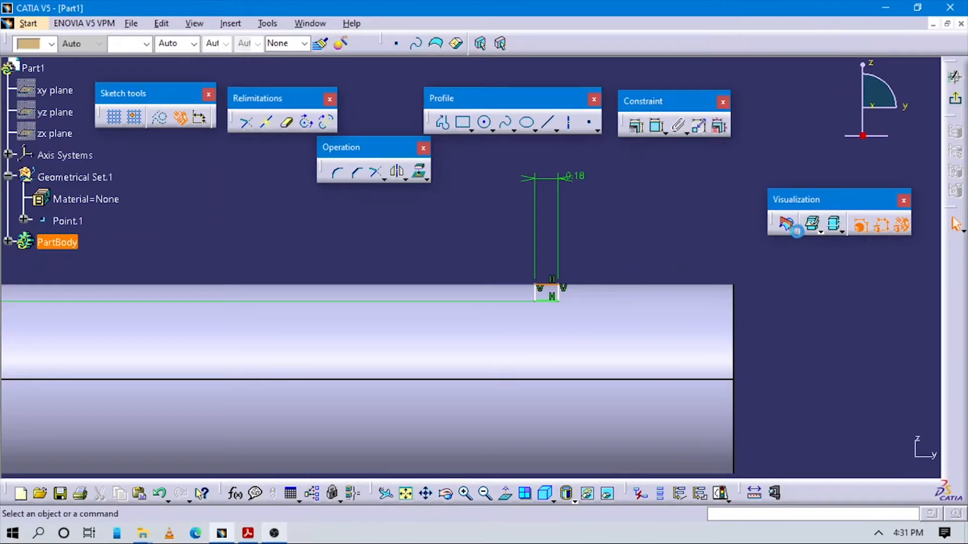
left_click(656, 125)
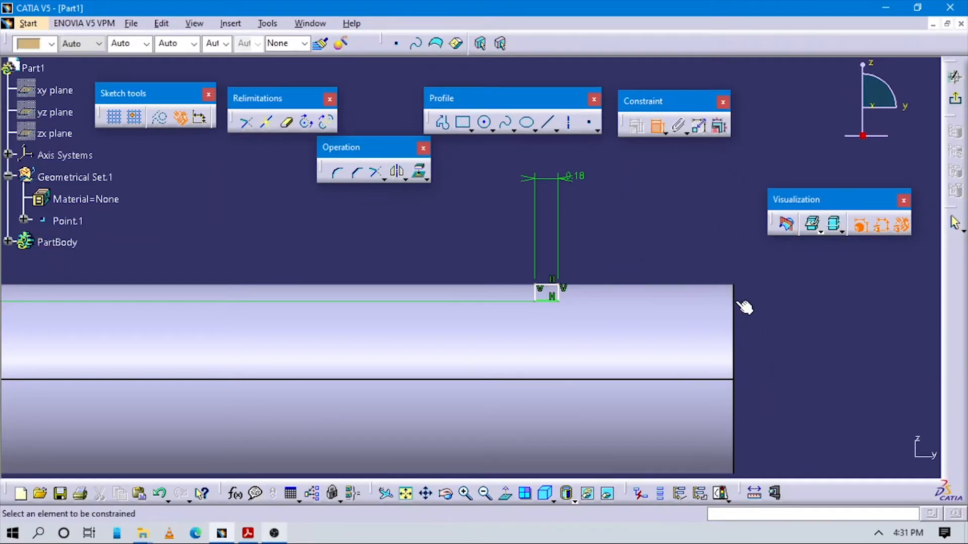
key("alt+Tab")
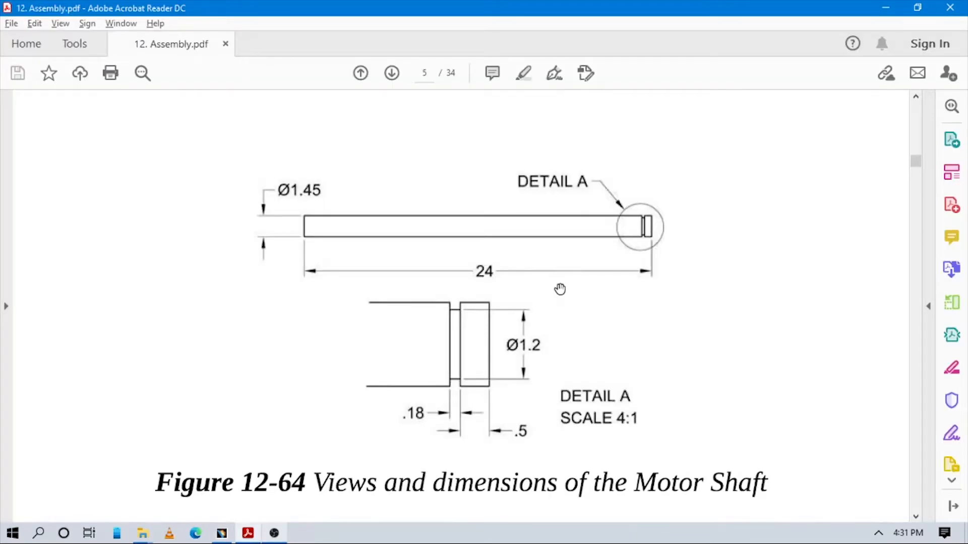
key("alt+Tab")
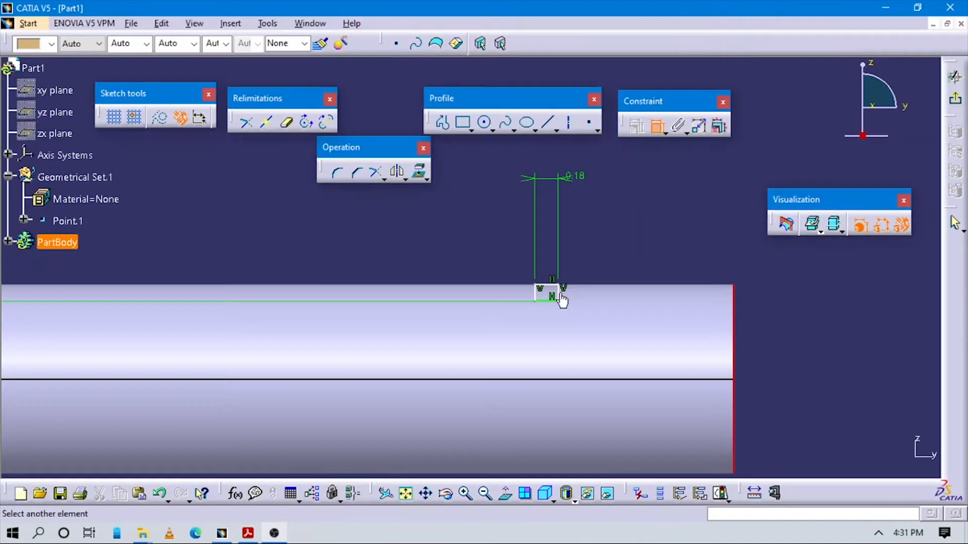
left_click(558, 289)
left_click(625, 252)
double_click(622, 251)
type("0.5mm")
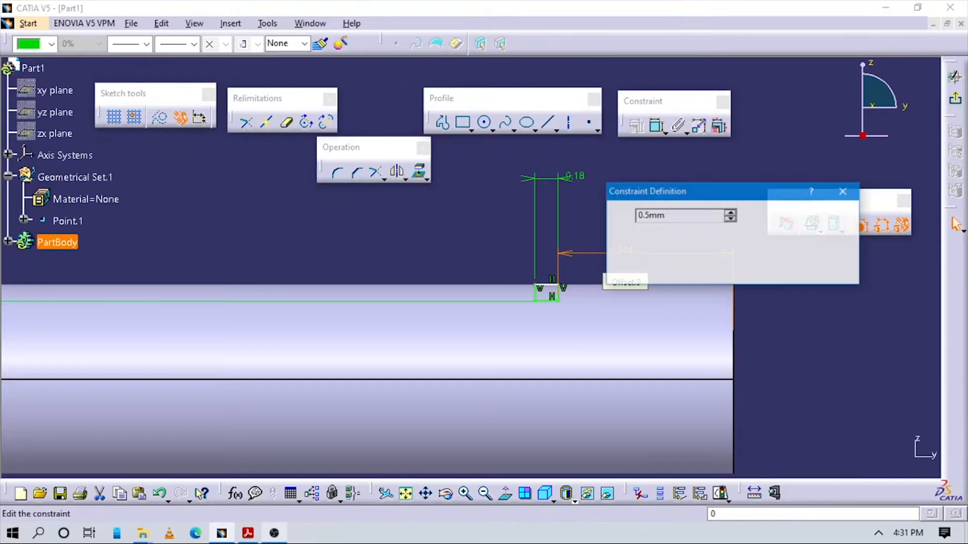
key("Return")
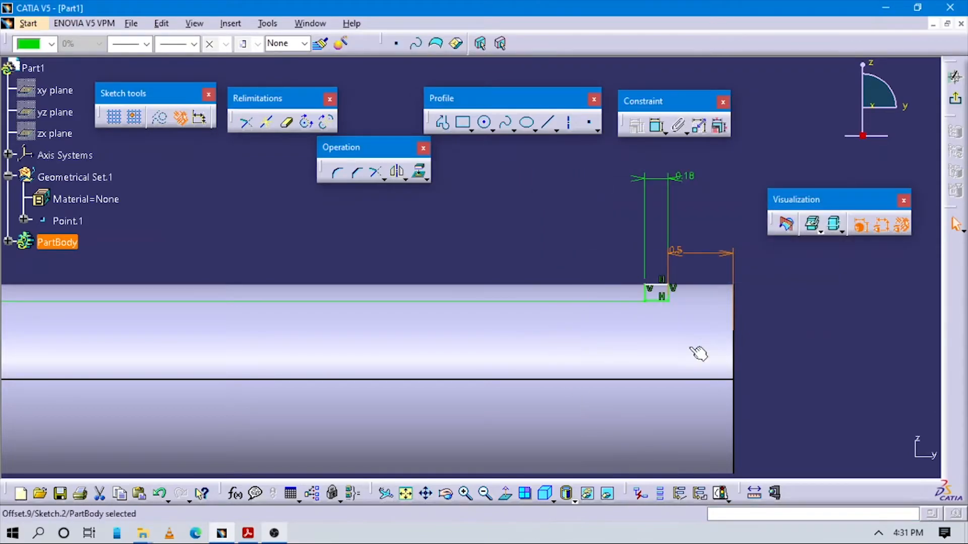
key("alt+Tab")
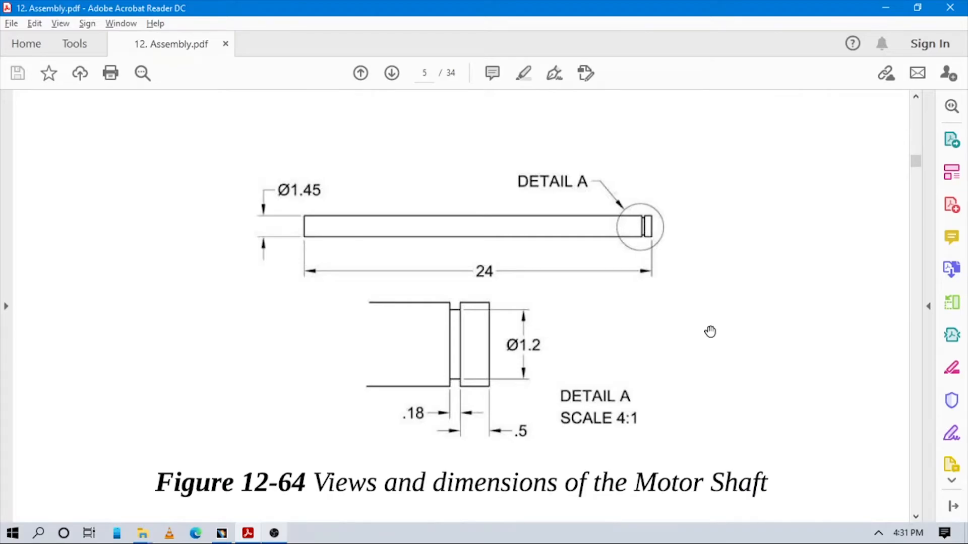
key("alt+Tab")
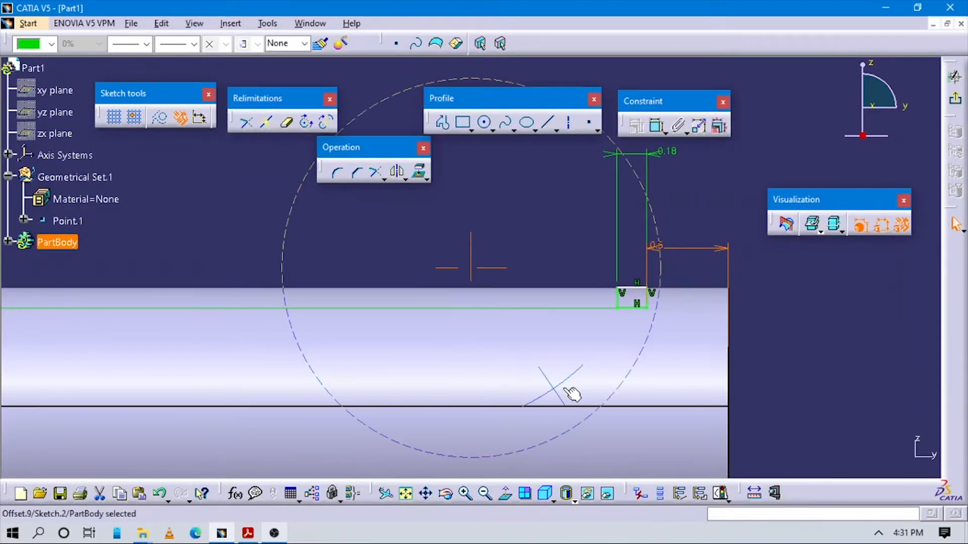
left_click(656, 125)
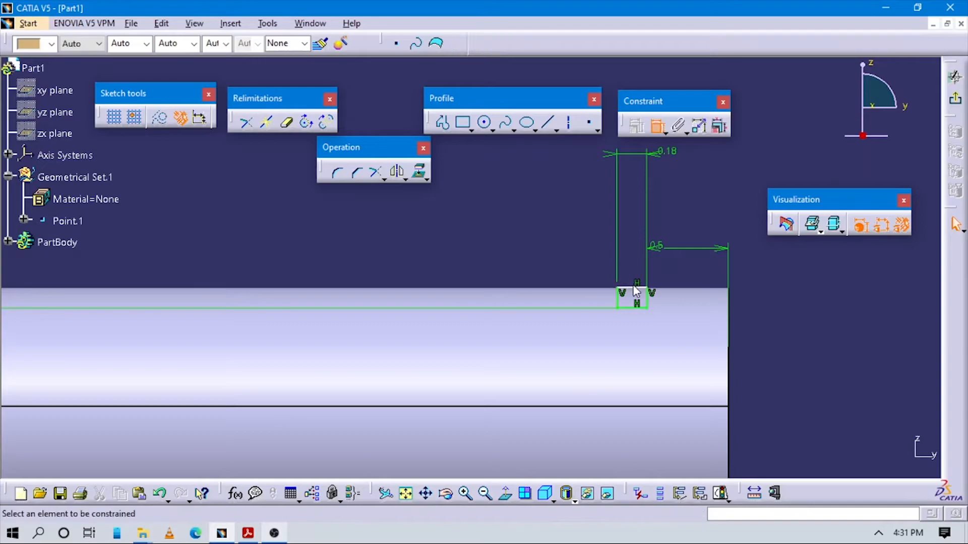
left_click(625, 288)
left_click(584, 286)
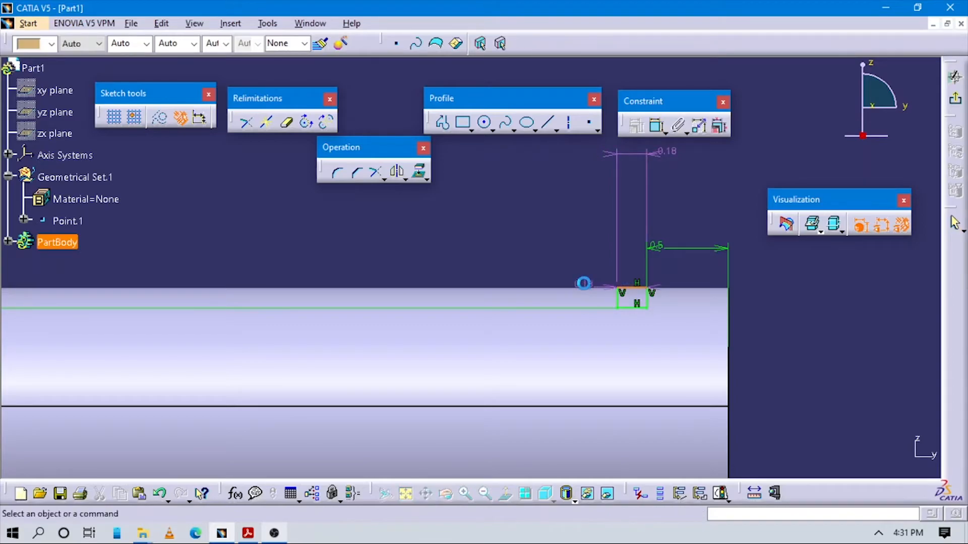
left_click(579, 281)
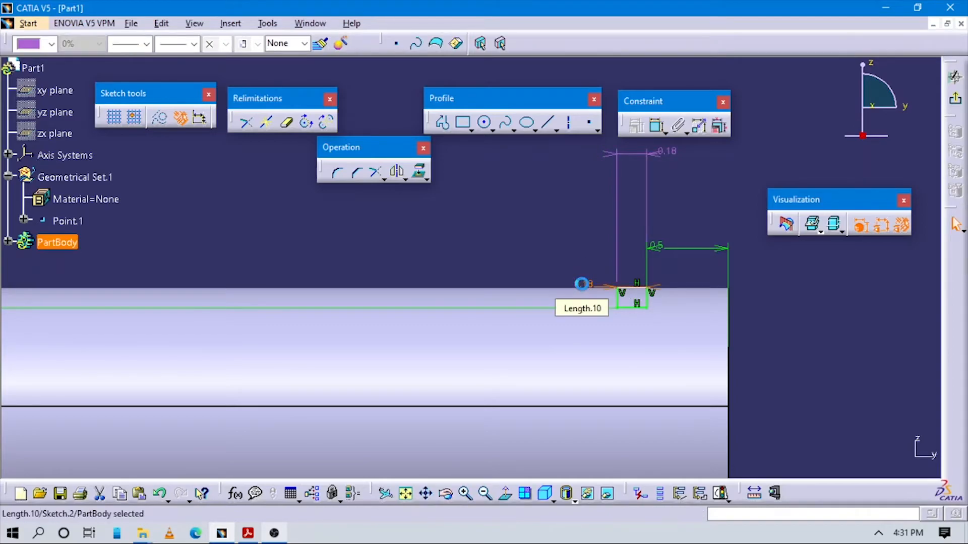
left_click(656, 126)
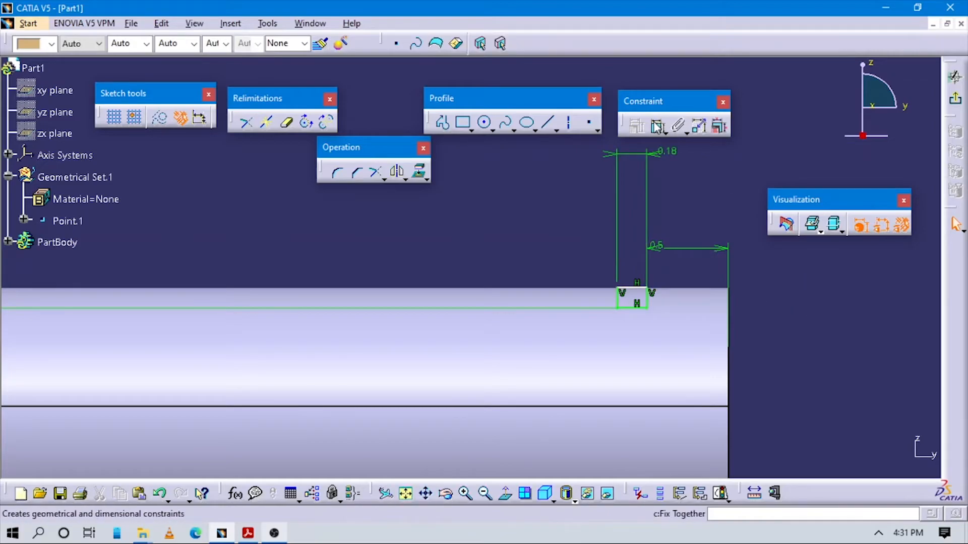
left_click(631, 289)
middle_click_drag(555, 308, 482, 352)
middle_click_drag(333, 337, 843, 342)
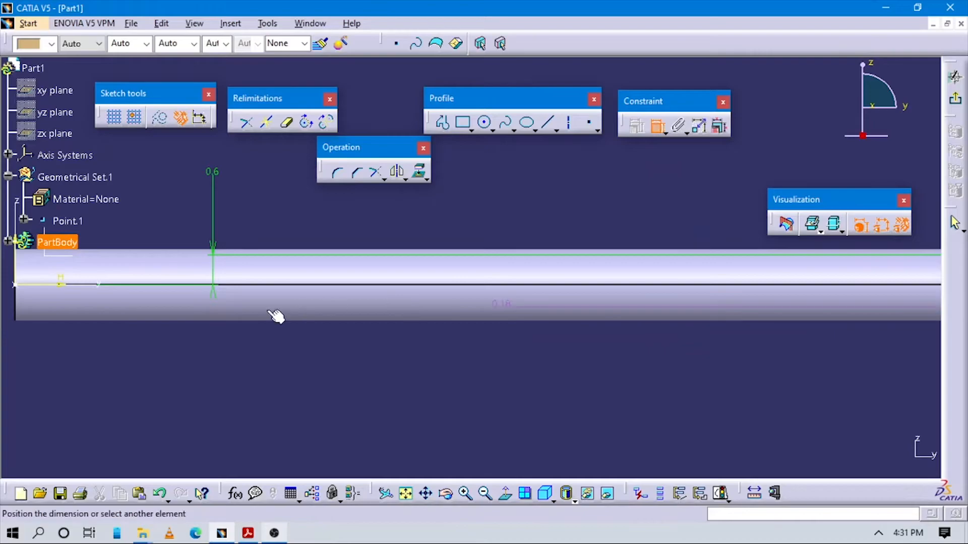
middle_click_drag(275, 316, 487, 353)
left_click(282, 325)
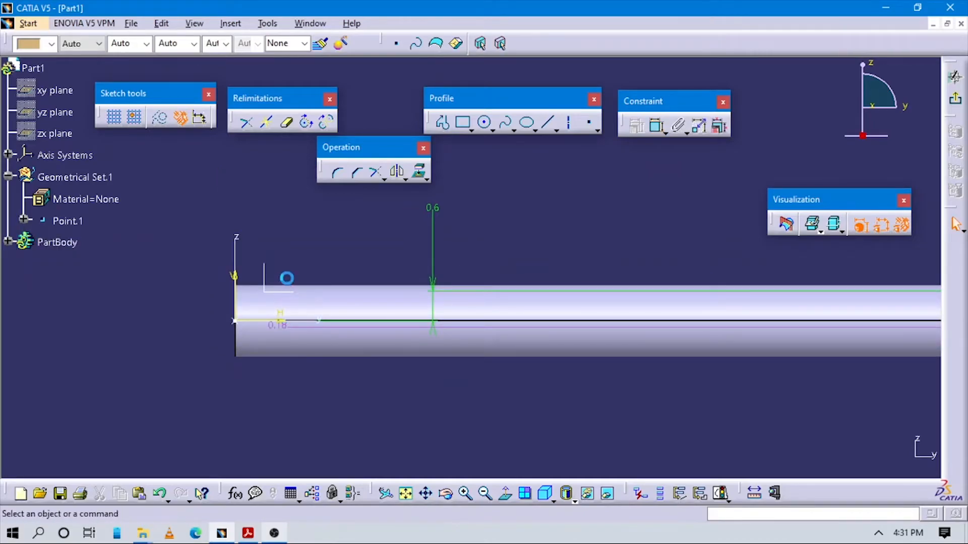
left_click(281, 325)
key("Delete")
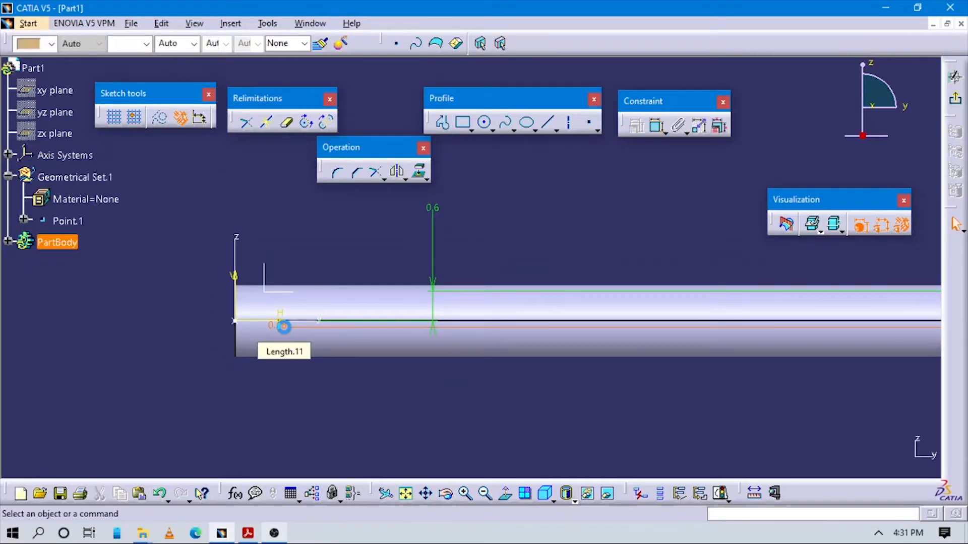
Step: Dimension the groove rectangle's upper edge from the sketch's H axis and set the distance to 0.725 mm
left_click(656, 126)
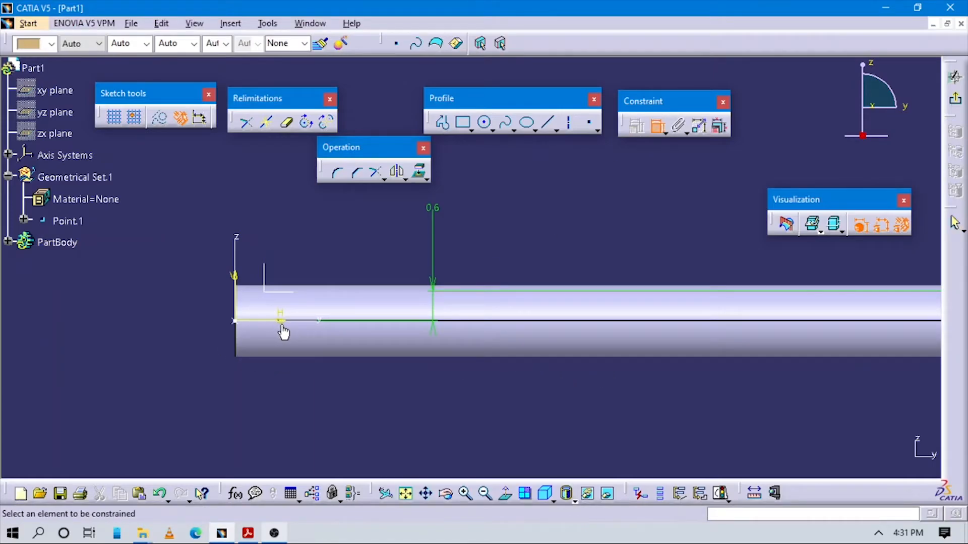
mouse_move(257, 327)
middle_mouse_down()
mouse_move(280, 319)
mouse_move(242, 353)
mouse_move(237, 378)
middle_mouse_up()
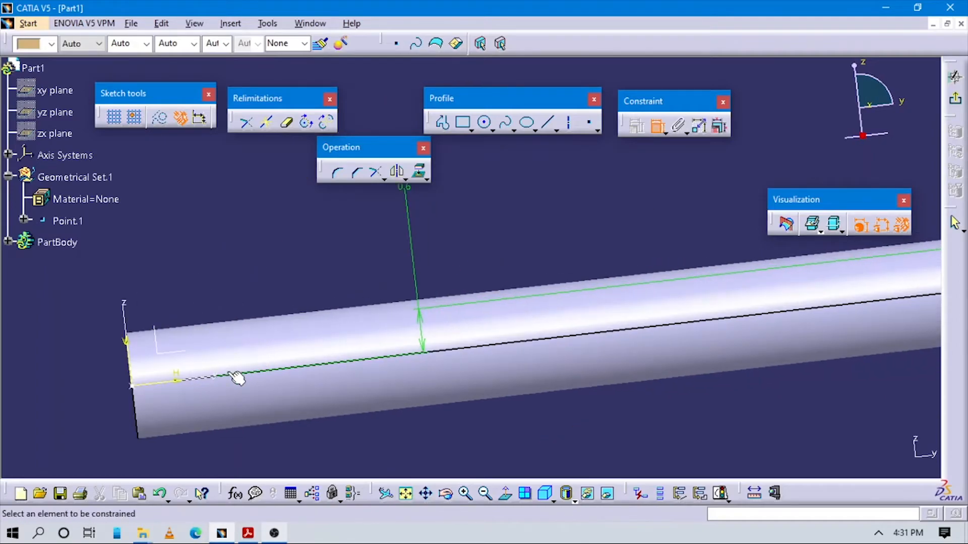
left_click(654, 129)
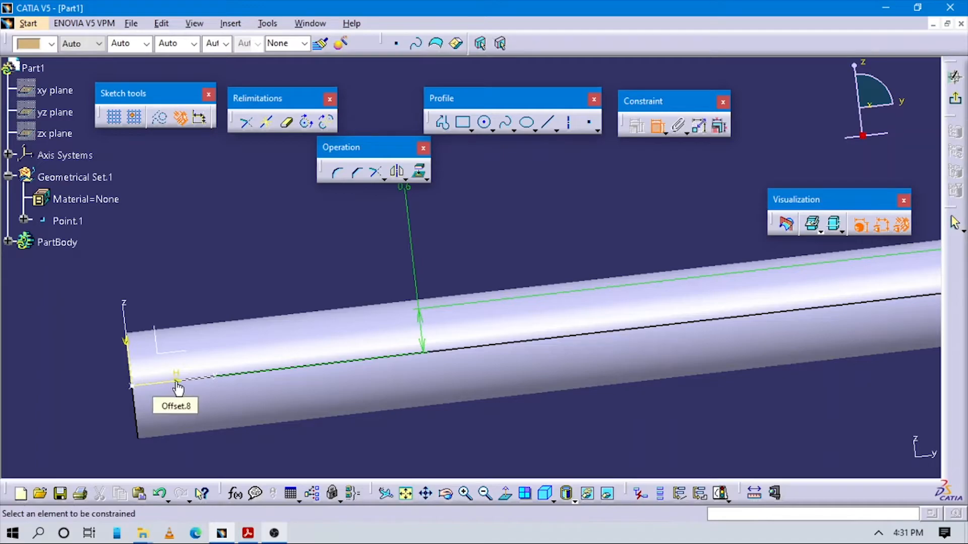
middle_click_drag(508, 372, 173, 363)
middle_click_drag(640, 314, 369, 371)
left_click(651, 305)
middle_click_drag(313, 350, 497, 382)
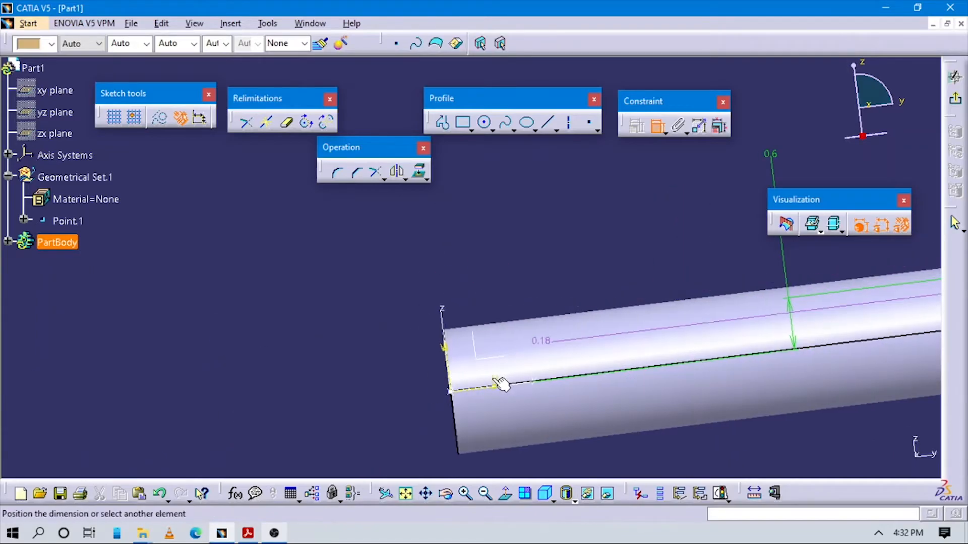
left_click(503, 324)
left_click(504, 285)
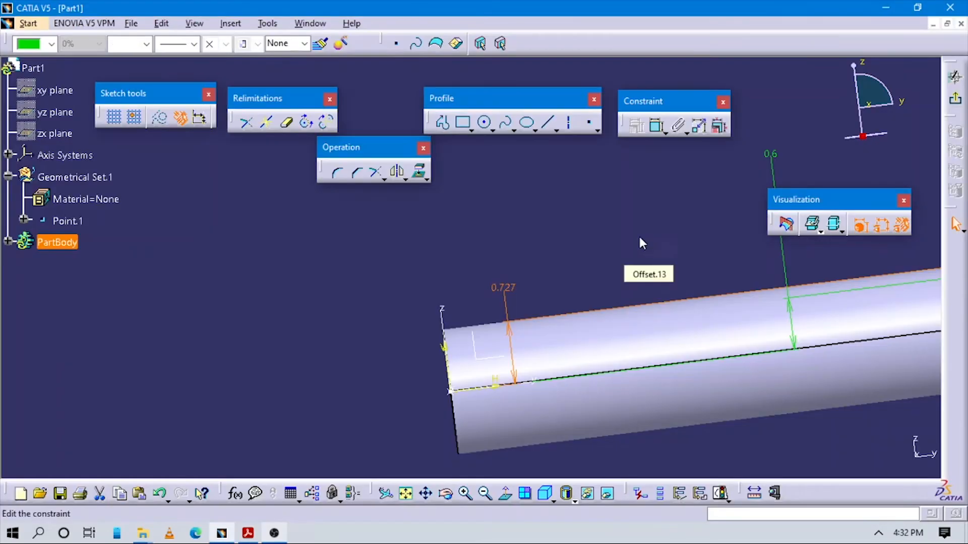
double_click(503, 287)
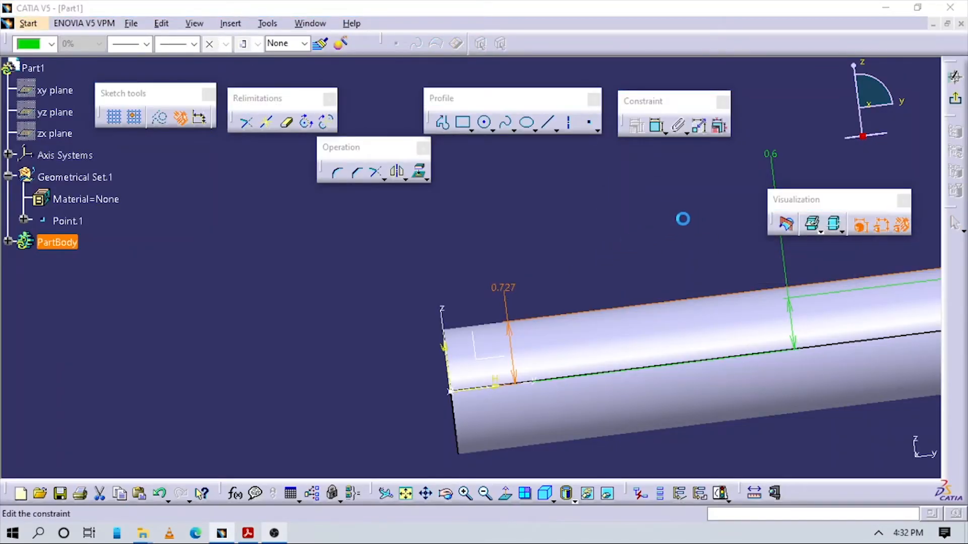
double_click(693, 220)
type("1")
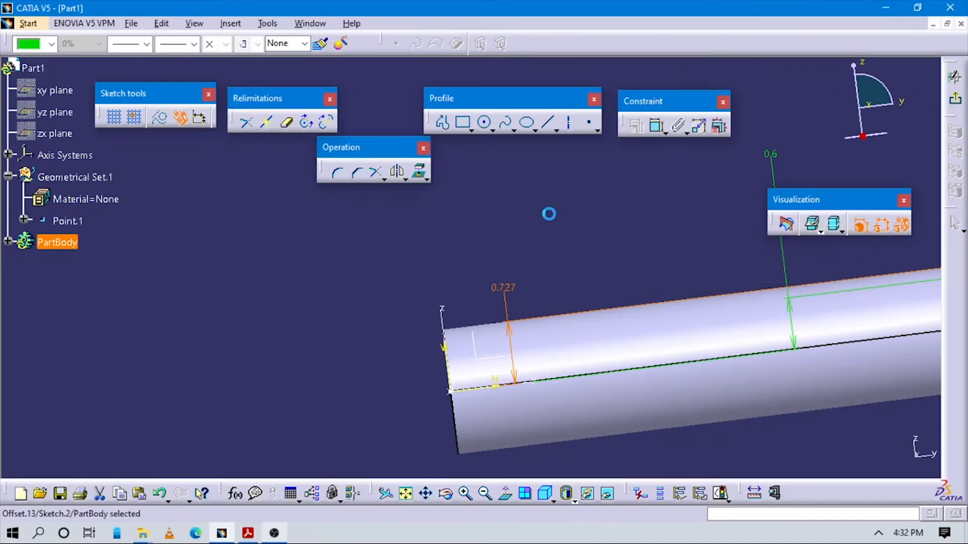
Step: Exit the sketch and cut the rectangle profile as a 360° Groove around the Y axis of Axis System.1
middle_click_drag(730, 304, 409, 349)
middle_click_drag(756, 269, 459, 369)
middle_click_drag(787, 364, 520, 338)
left_click(675, 287)
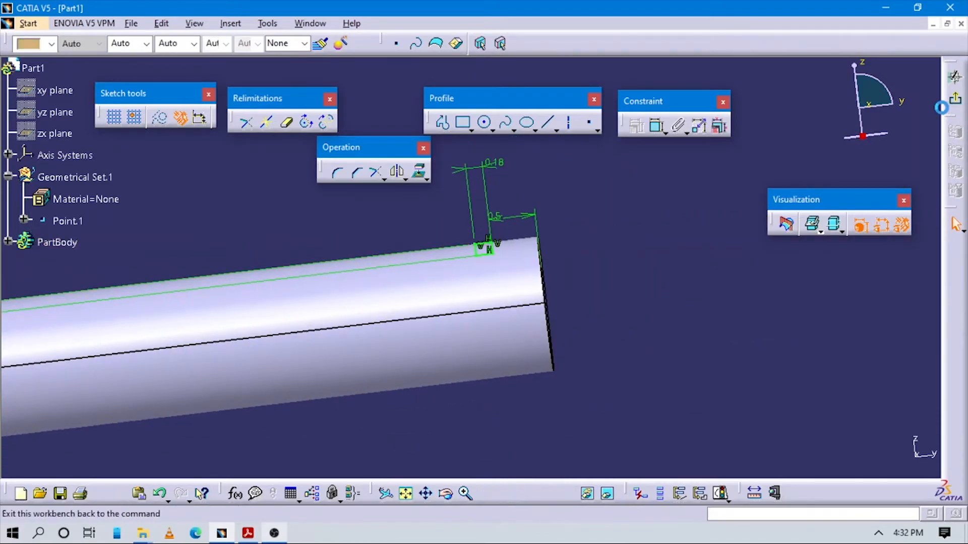
left_click(497, 244)
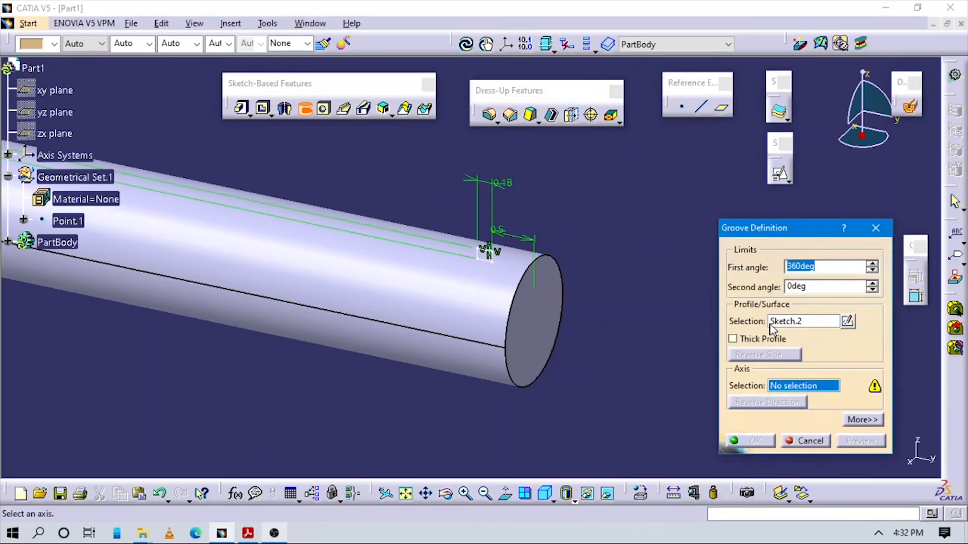
middle_click_drag(654, 306, 702, 439)
middle_click_drag(581, 367, 699, 410)
middle_click_drag(675, 347, 827, 372)
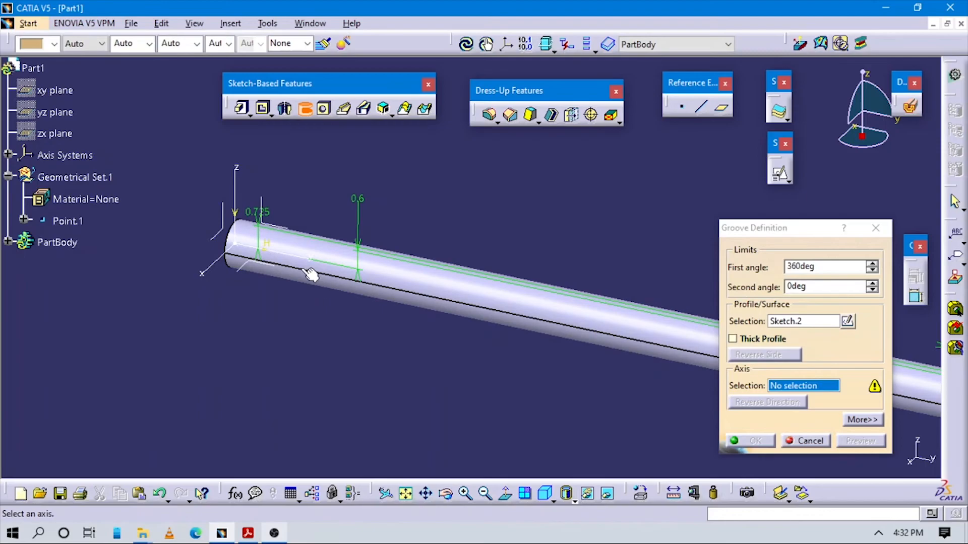
left_click(296, 256)
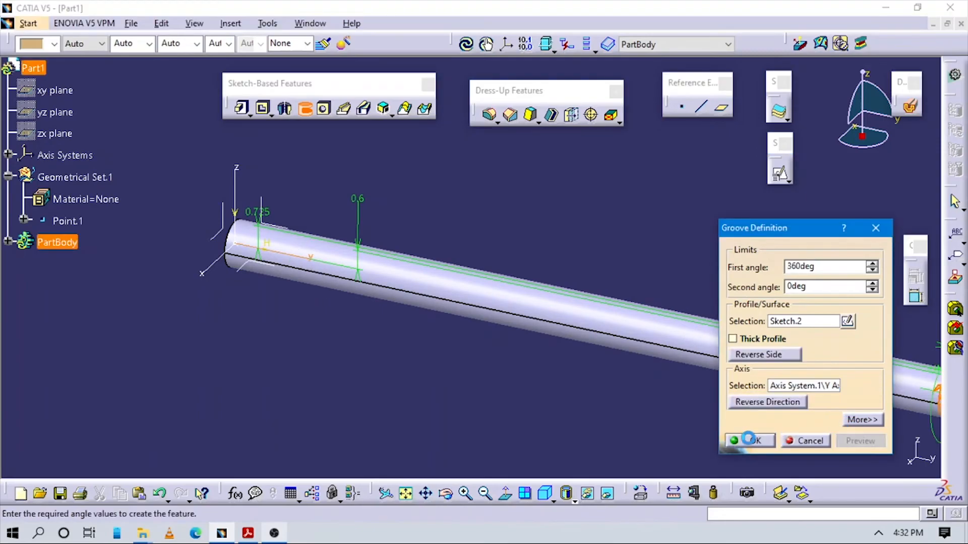
left_click(751, 440)
middle_click_drag(838, 391, 257, 365)
middle_click_drag(732, 392, 475, 339)
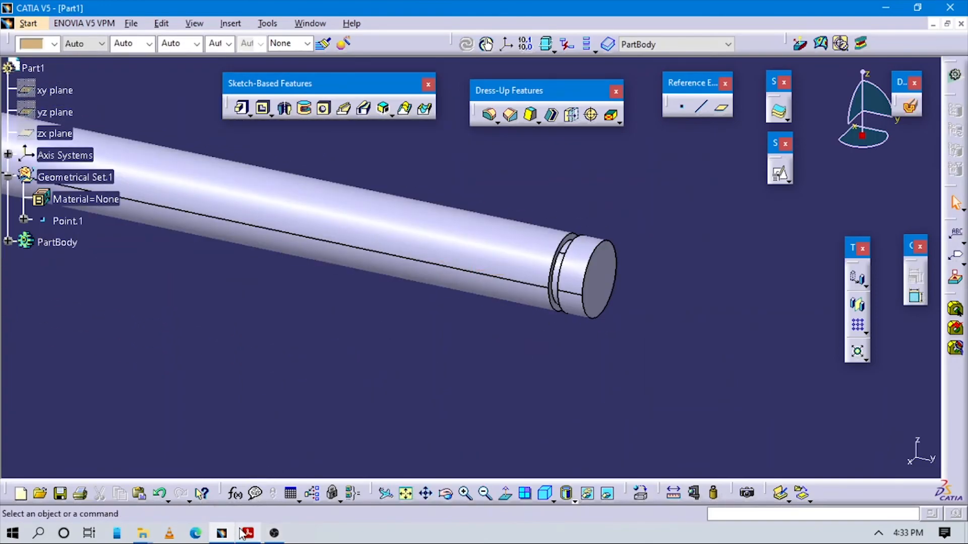
Step: Switch to the PDF in Adobe Acrobat Reader and review the tutorial's assembly steps and the Blower assembly overview on its opening page
left_click(247, 533)
scroll(598, 305, "down", 3)
scroll(600, 304, "down", 2)
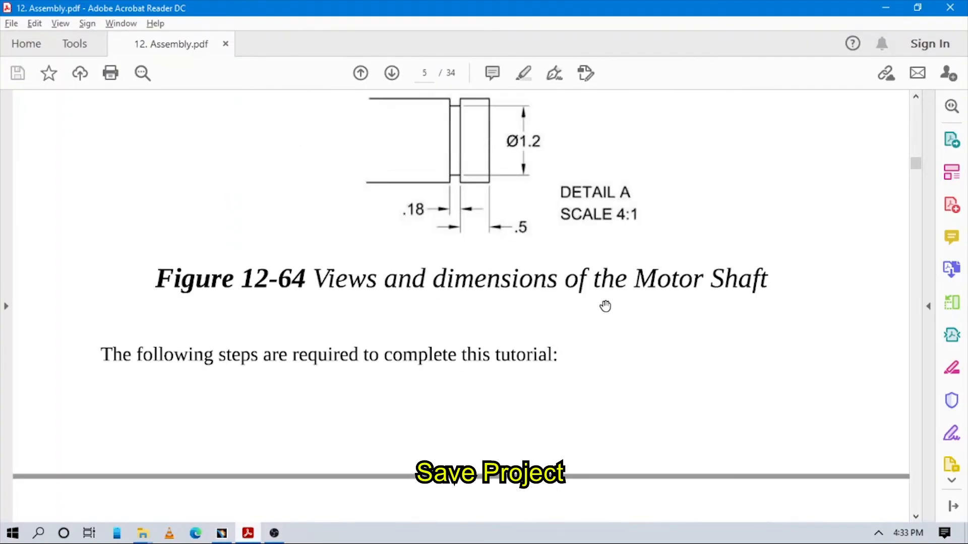
scroll(607, 305, "up", 3)
scroll(644, 284, "down", 8)
scroll(646, 268, "down", 2)
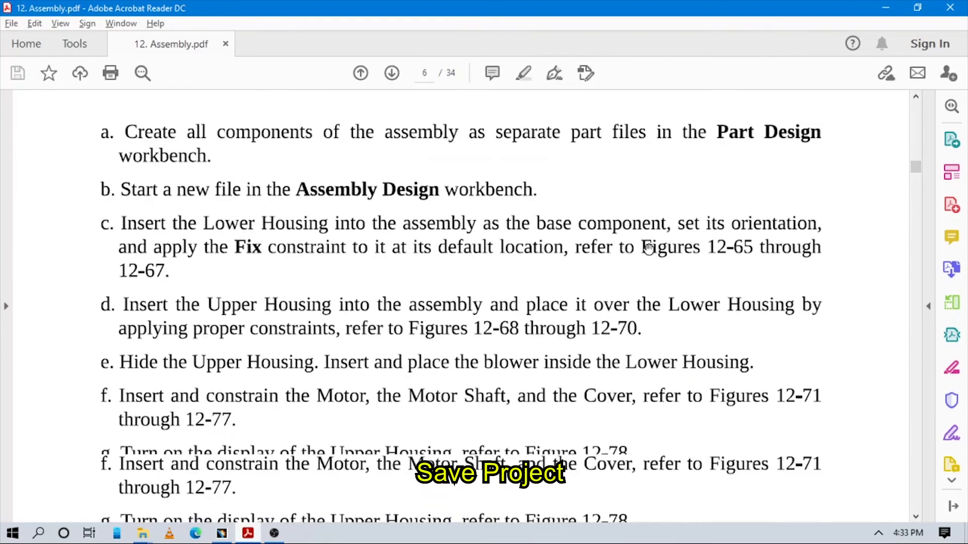
scroll(848, 221, "up", 6)
left_click_drag(916, 164, 914, 105)
scroll(575, 315, "down", 6)
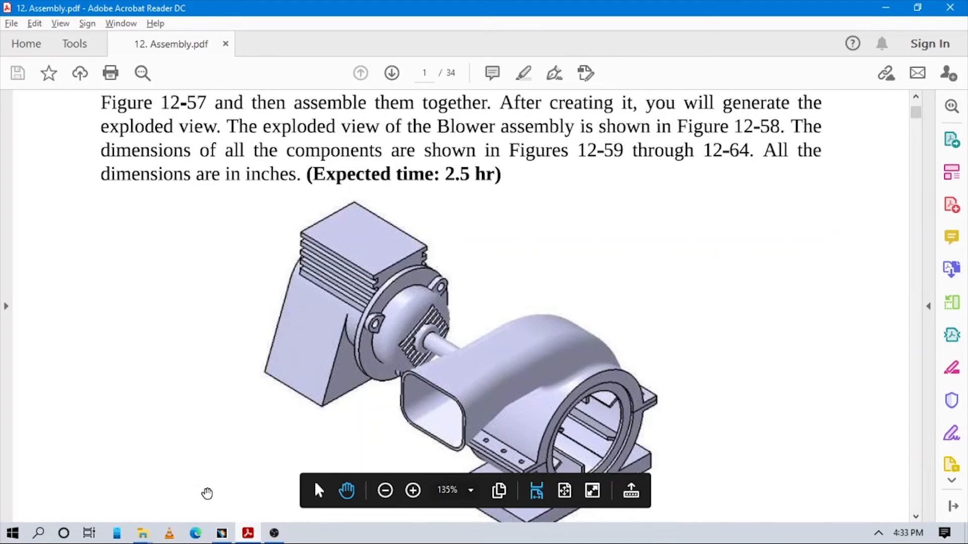
left_click(195, 534)
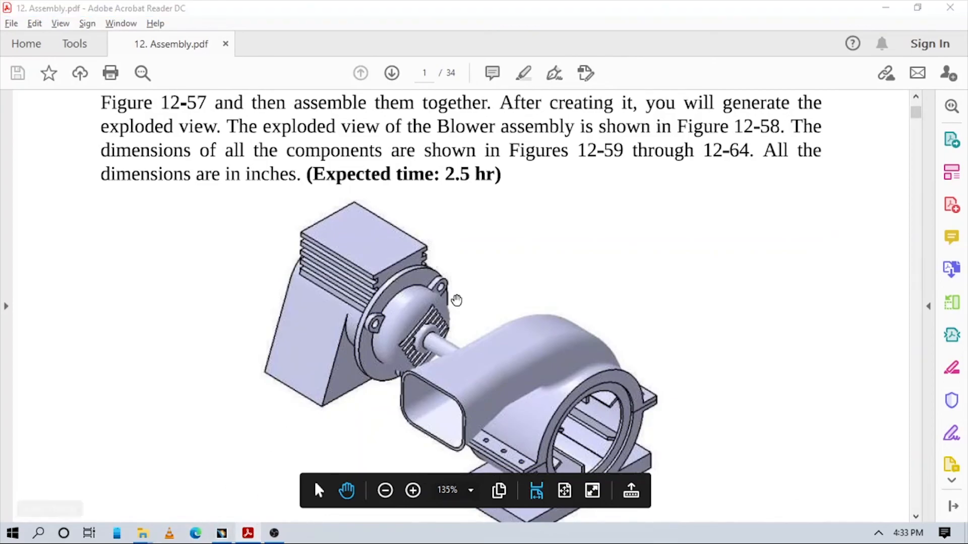